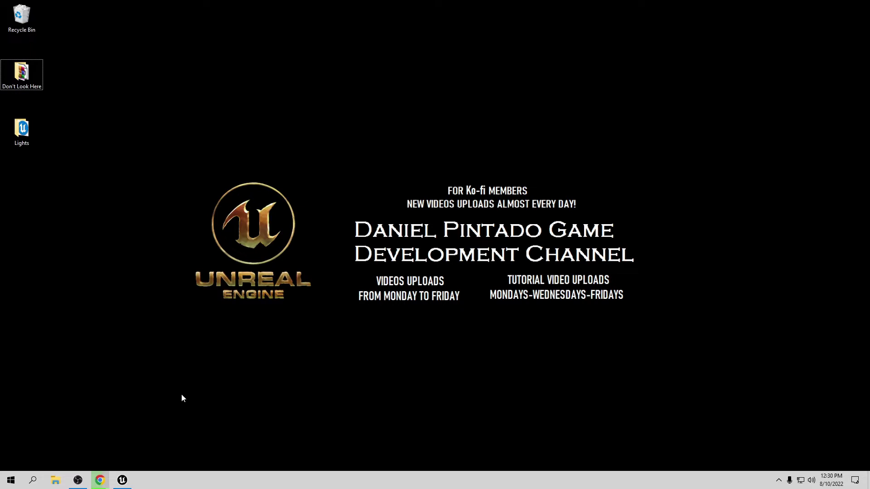
Switch to the browser's Ko-fi page and review its membership tiers and one-time donation option
{"action": "mouse_move", "coordinate": [107, 480]}
{"action": "left_click", "coordinate": [149, 437]}
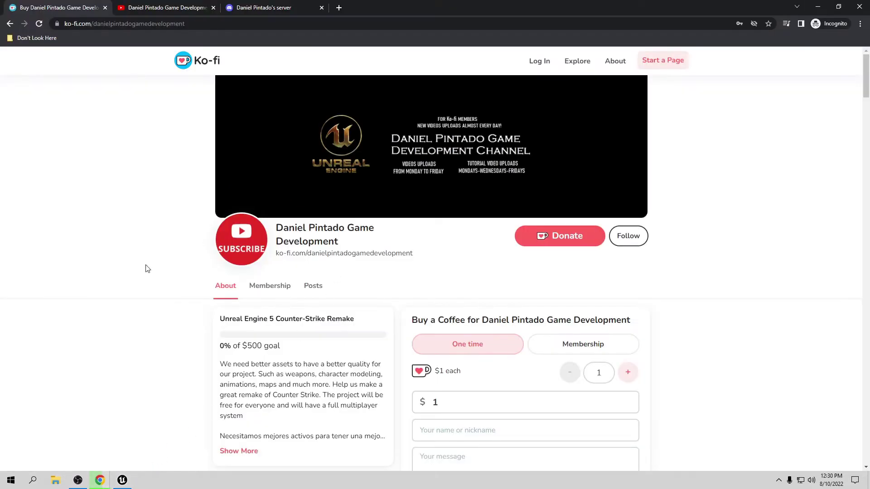
{"action": "scroll", "coordinate": [435, 358], "scroll_direction": "down", "scroll_amount": 2}
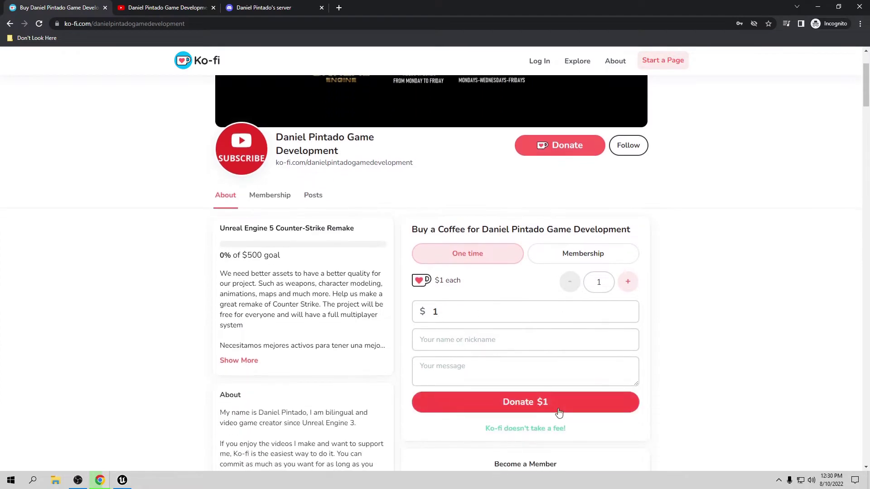
{"action": "scroll", "coordinate": [551, 326], "scroll_direction": "up", "scroll_amount": 1}
{"action": "left_click", "coordinate": [577, 297]}
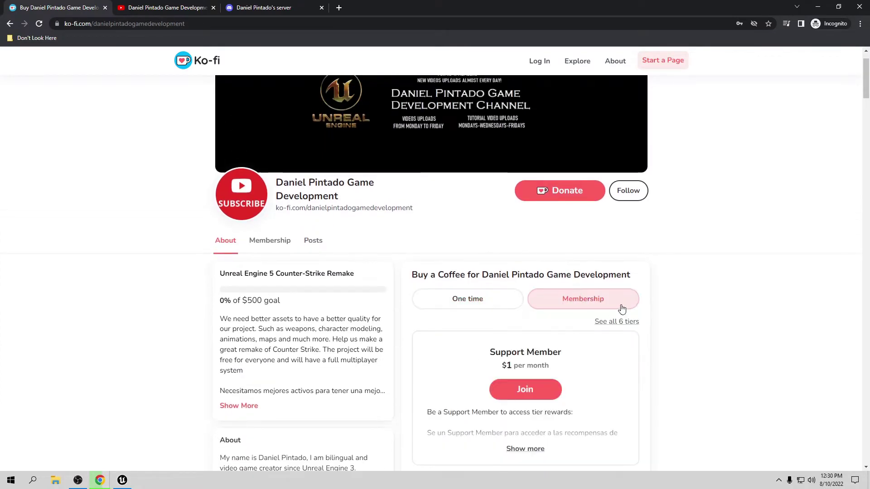
{"action": "scroll", "coordinate": [600, 377], "scroll_direction": "down", "scroll_amount": 3}
{"action": "scroll", "coordinate": [574, 390], "scroll_direction": "up", "scroll_amount": 3}
{"action": "scroll", "coordinate": [496, 354], "scroll_direction": "up", "scroll_amount": 1}
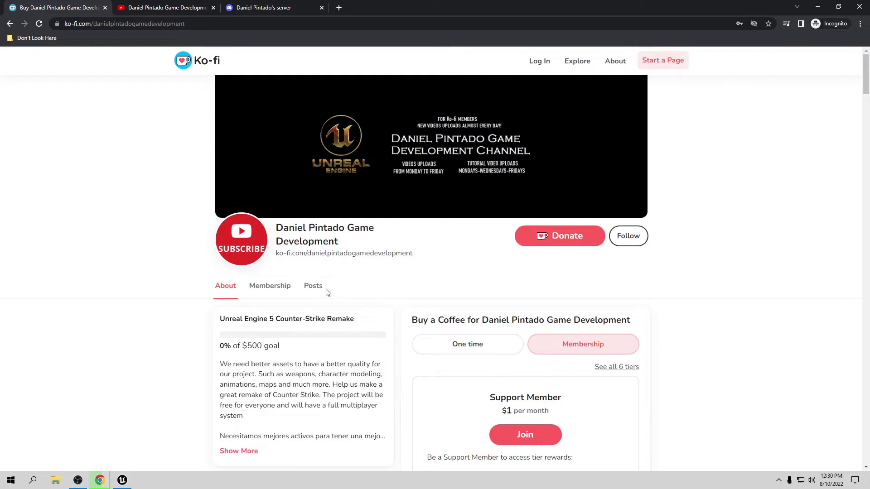
{"action": "left_click", "coordinate": [449, 345]}
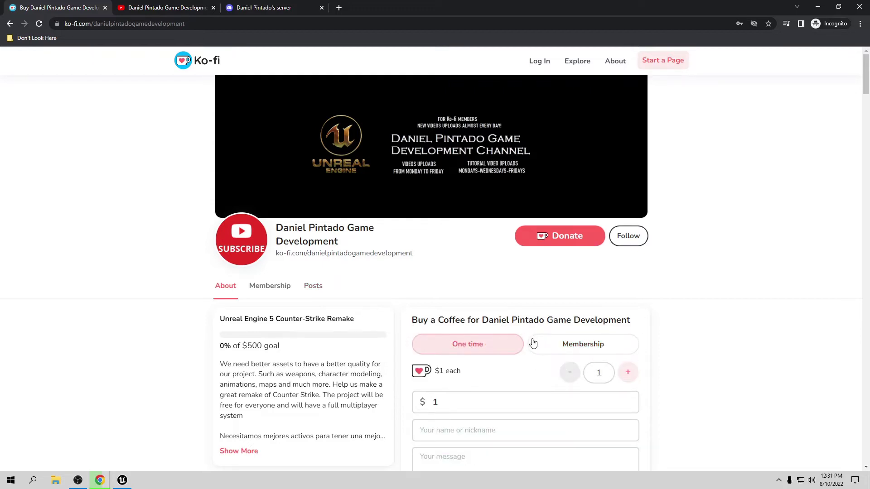
Open the document linked on the YouTube channel page and read through the All Ko-fi Videos list
{"action": "left_click", "coordinate": [158, 6]}
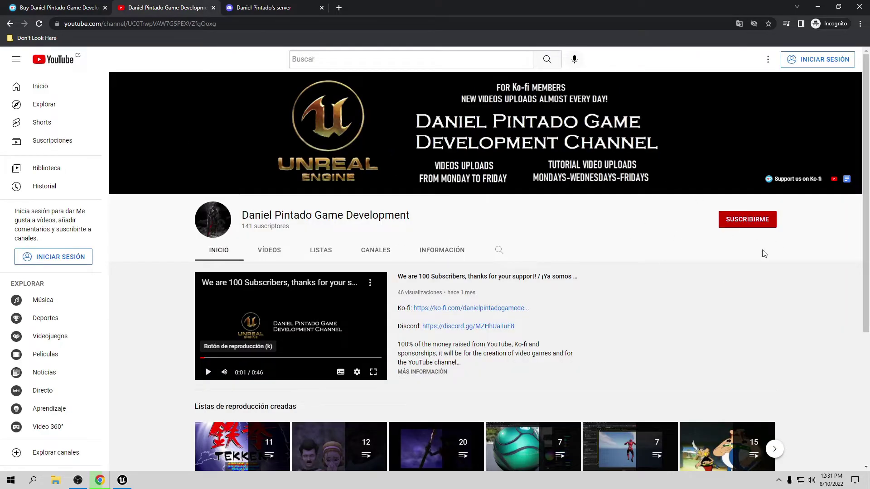
{"action": "left_click", "coordinate": [847, 180]}
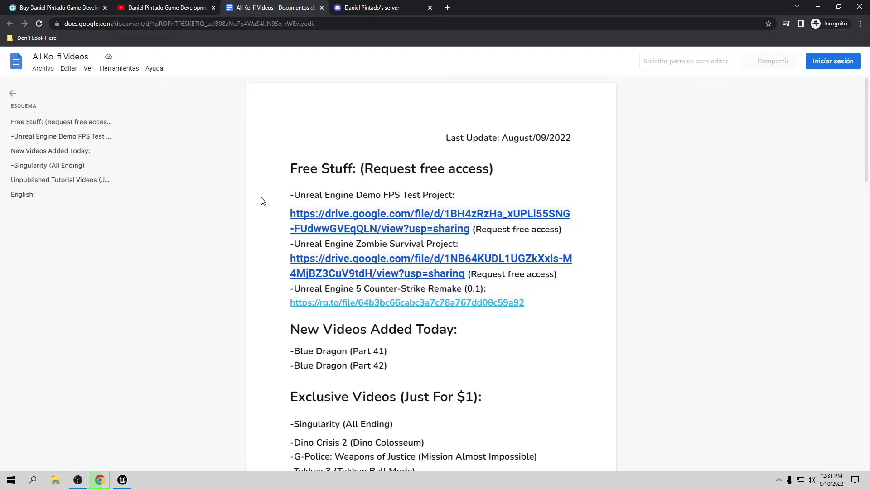
{"action": "scroll", "coordinate": [401, 295], "scroll_direction": "down", "scroll_amount": 2}
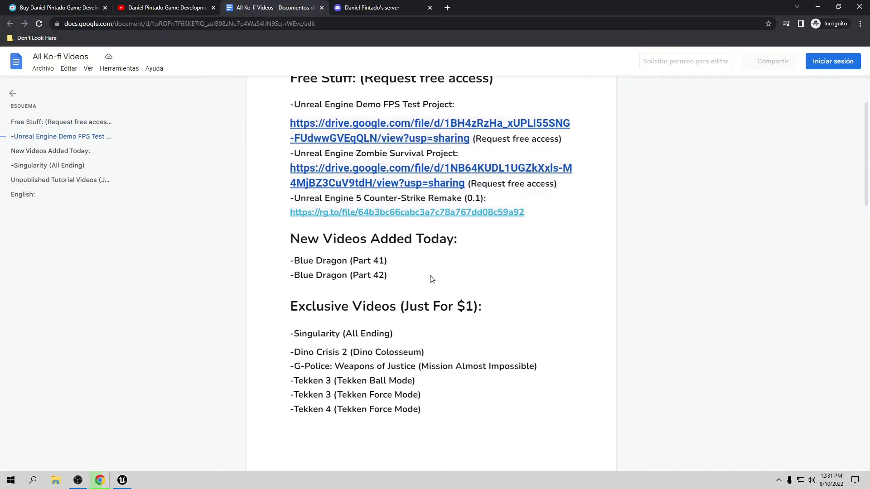
{"action": "scroll", "coordinate": [416, 277], "scroll_direction": "up", "scroll_amount": 2}
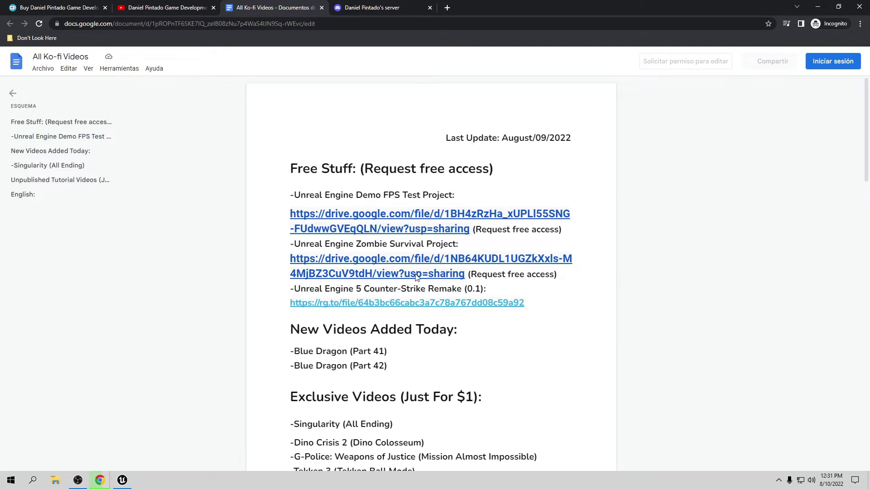
{"action": "scroll", "coordinate": [415, 276], "scroll_direction": "down", "scroll_amount": 5}
{"action": "scroll", "coordinate": [406, 240], "scroll_direction": "down", "scroll_amount": 3}
{"action": "scroll", "coordinate": [406, 241], "scroll_direction": "down", "scroll_amount": 4}
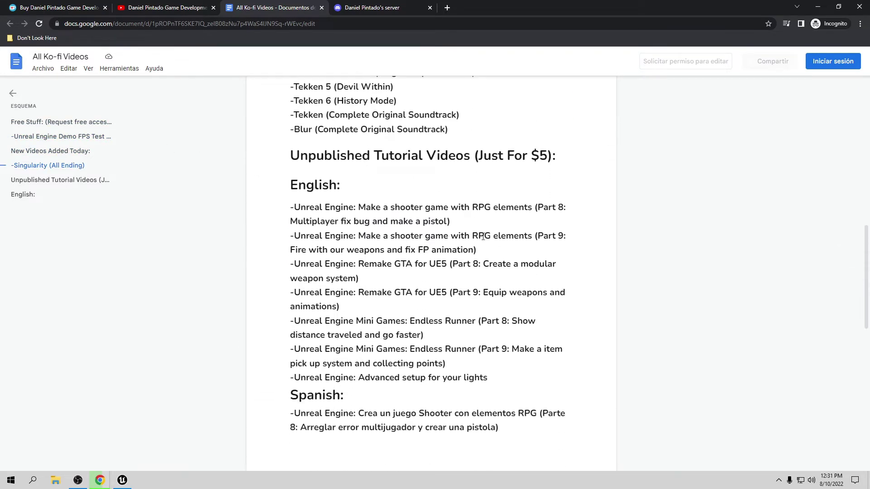
{"action": "scroll", "coordinate": [477, 213], "scroll_direction": "down", "scroll_amount": 12}
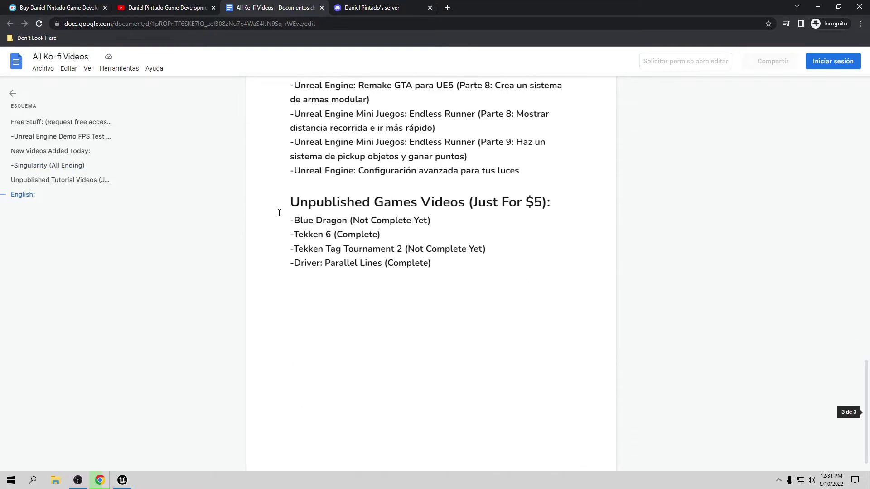
{"action": "scroll", "coordinate": [436, 206], "scroll_direction": "up", "scroll_amount": 20}
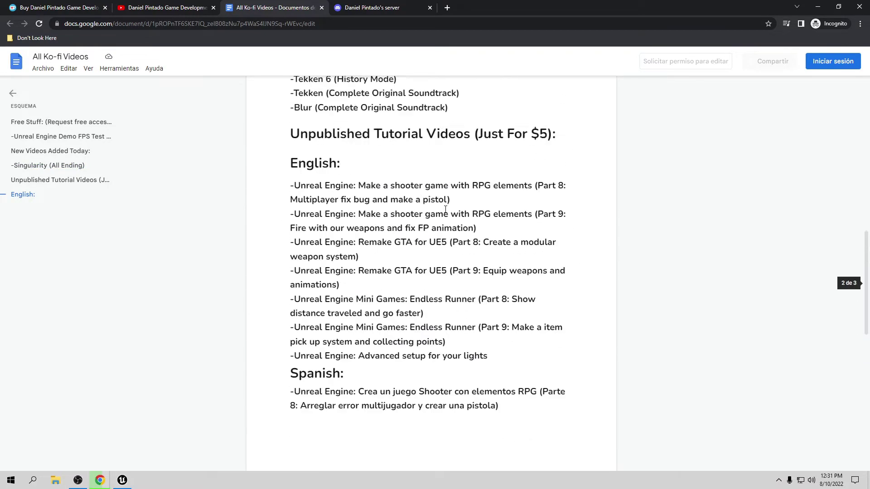
{"action": "scroll", "coordinate": [446, 207], "scroll_direction": "up", "scroll_amount": 2}
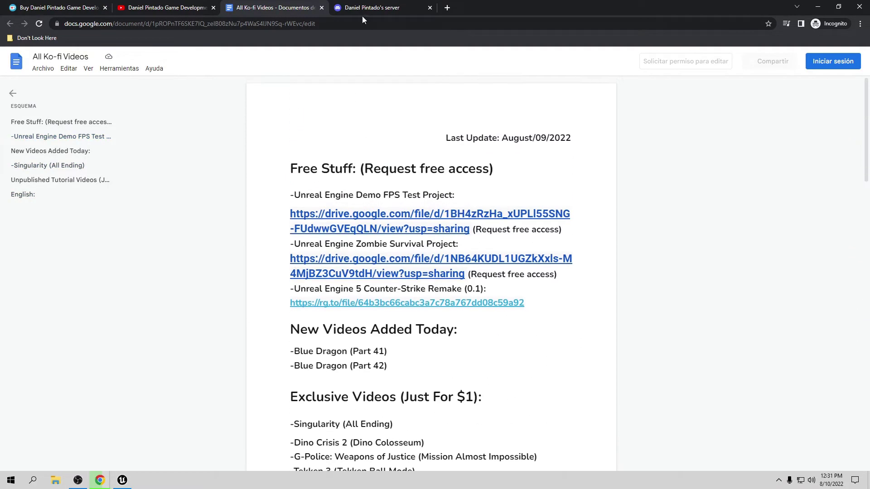
Close the video list document, view the Discord server invitation and return to the YouTube channel page
{"action": "left_click", "coordinate": [322, 8]}
{"action": "left_click", "coordinate": [276, 10]}
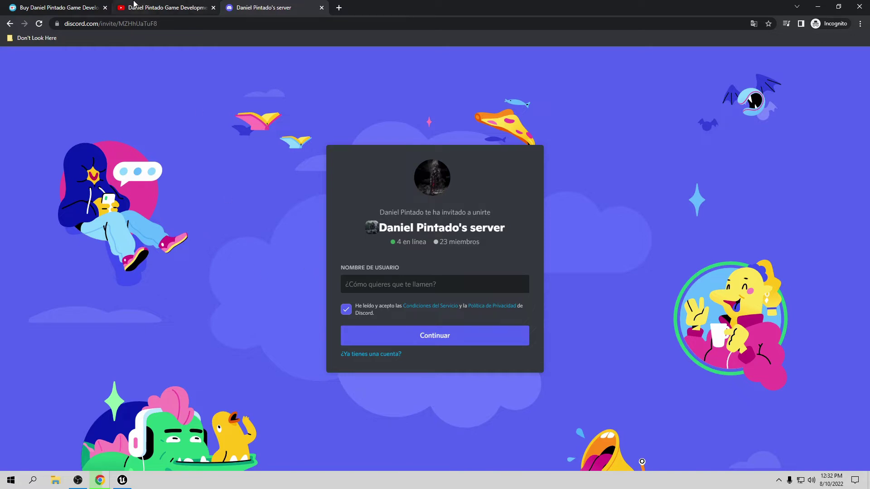
{"action": "left_click", "coordinate": [149, 7]}
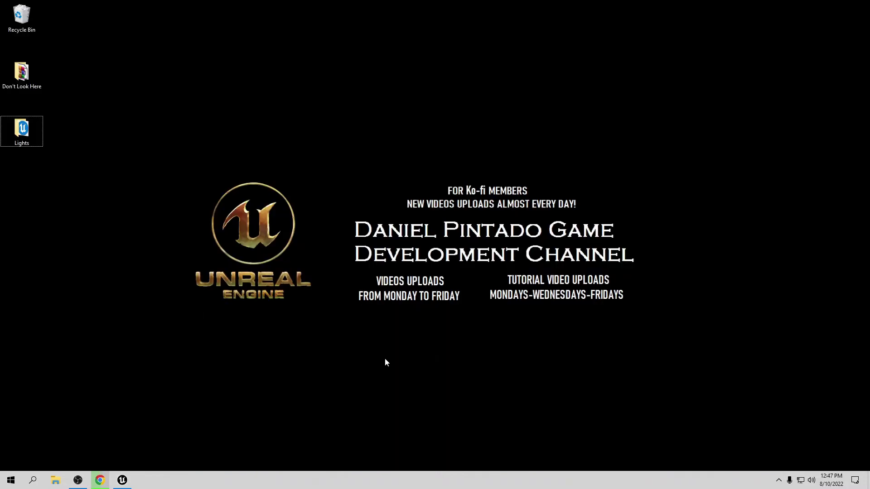
Switch to Unreal Editor and set the dungeon viewport's view mode to Lightmap Density
{"action": "left_click", "coordinate": [118, 482]}
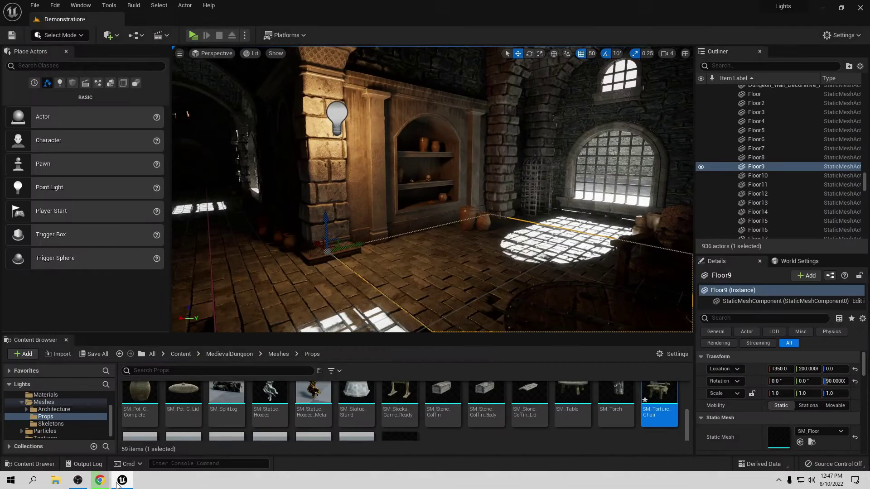
{"action": "right_click_drag", "start_coordinate": [398, 226], "coordinate": [552, 250]}
{"action": "key", "text": "w"}
{"action": "right_click_drag", "start_coordinate": [403, 220], "coordinate": [398, 225]}
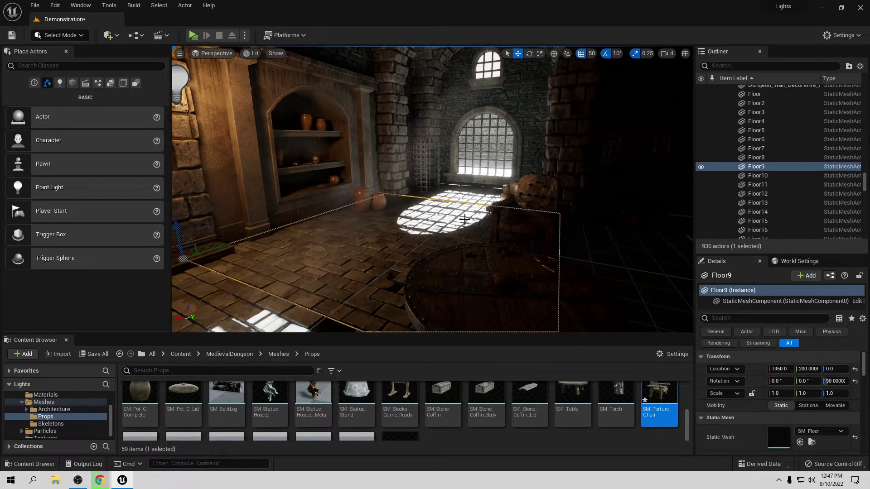
{"action": "left_click", "coordinate": [257, 57]}
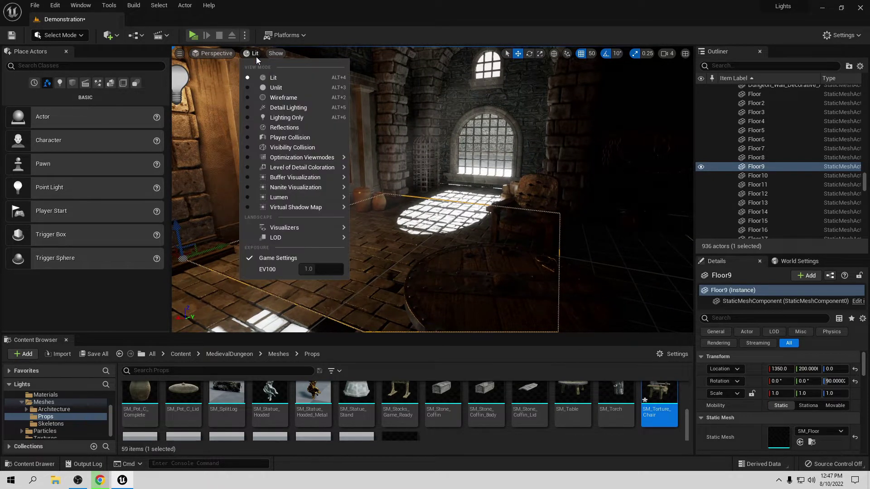
{"action": "mouse_move", "coordinate": [290, 162]}
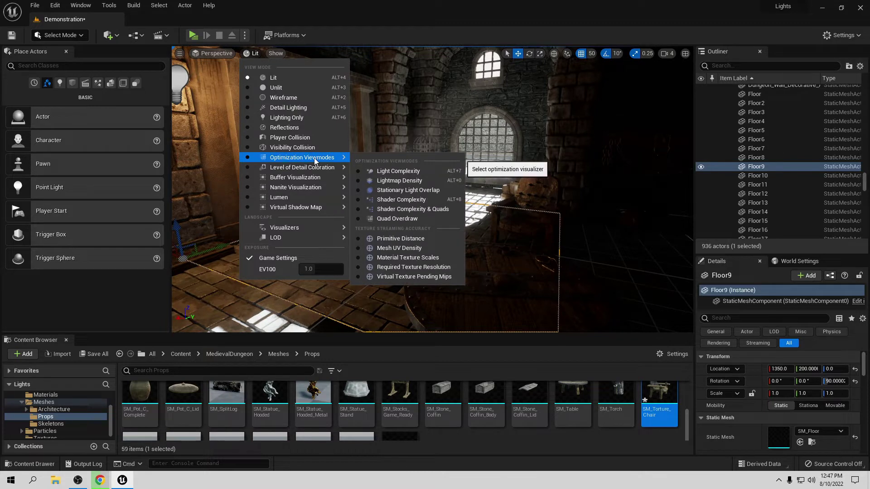
{"action": "left_click", "coordinate": [399, 184]}
Examine the lightmap density colours of the floors, pillars and walls around the shelf alcove, selecting adjoining floor pieces
{"action": "right_click_drag", "start_coordinate": [398, 184], "coordinate": [2, 186]}
{"action": "right_click_drag", "start_coordinate": [150, 181], "coordinate": [140, 181]}
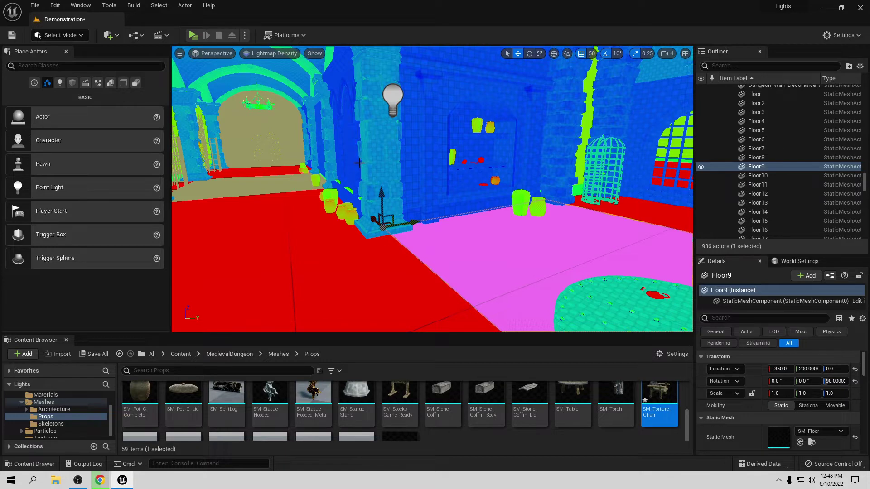
{"action": "right_click_drag", "start_coordinate": [359, 163], "coordinate": [349, 162]}
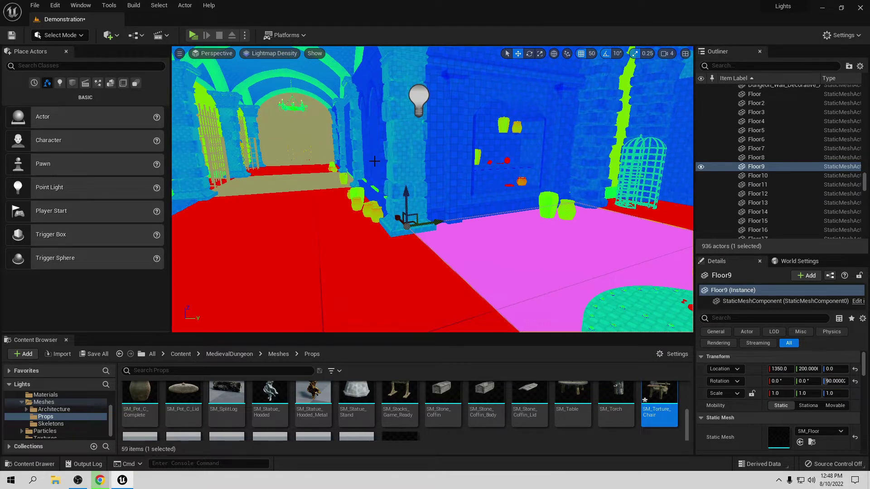
{"action": "right_click_drag", "start_coordinate": [356, 228], "coordinate": [324, 247]}
{"action": "right_click_drag", "start_coordinate": [426, 228], "coordinate": [535, 225]}
{"action": "left_click", "coordinate": [502, 244]}
{"action": "left_click", "coordinate": [438, 200]}
{"action": "right_click_drag", "start_coordinate": [477, 276], "coordinate": [518, 259]}
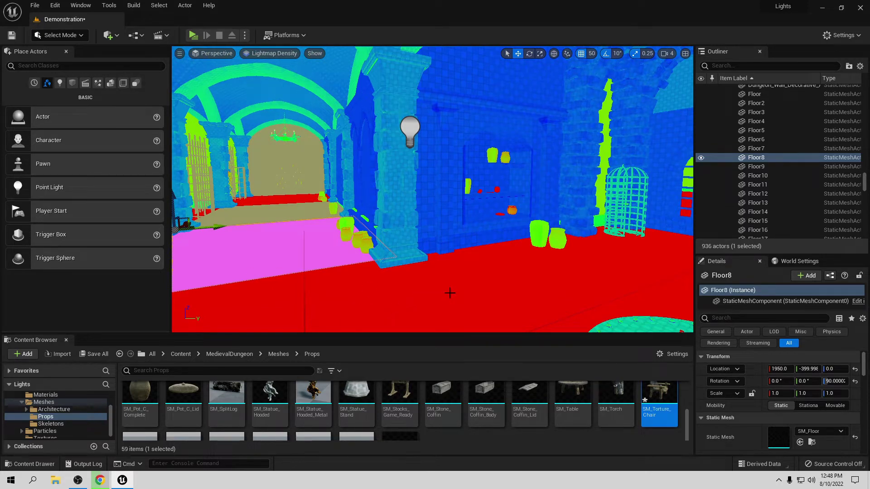
{"action": "right_click_drag", "start_coordinate": [448, 292], "coordinate": [454, 272]}
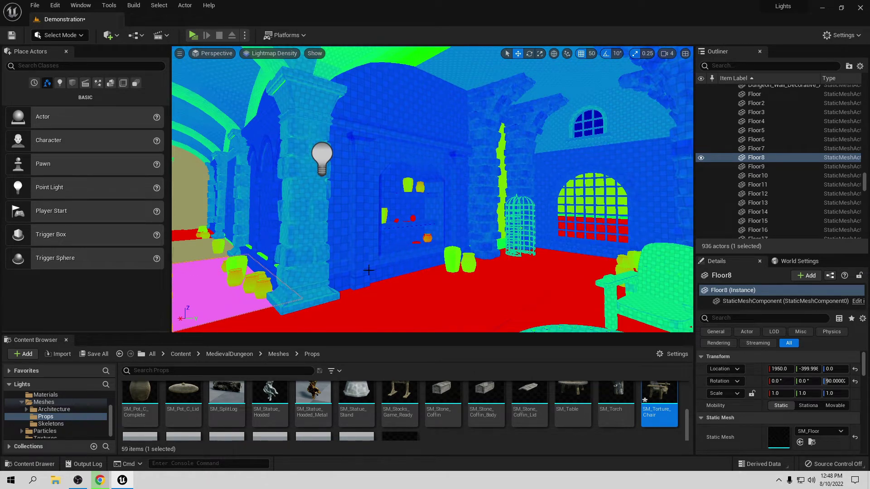
{"action": "mouse_move", "coordinate": [422, 285]}
{"action": "right_mouse_down"}
{"action": "mouse_move", "coordinate": [353, 286]}
{"action": "mouse_move", "coordinate": [433, 290]}
{"action": "right_mouse_up"}
{"action": "right_click_drag", "start_coordinate": [365, 250], "coordinate": [308, 299]}
Compare the lightmap density of the neighbouring floor pieces, the green side opening and the large doorway at the corridor's end
{"action": "left_click", "coordinate": [530, 239]}
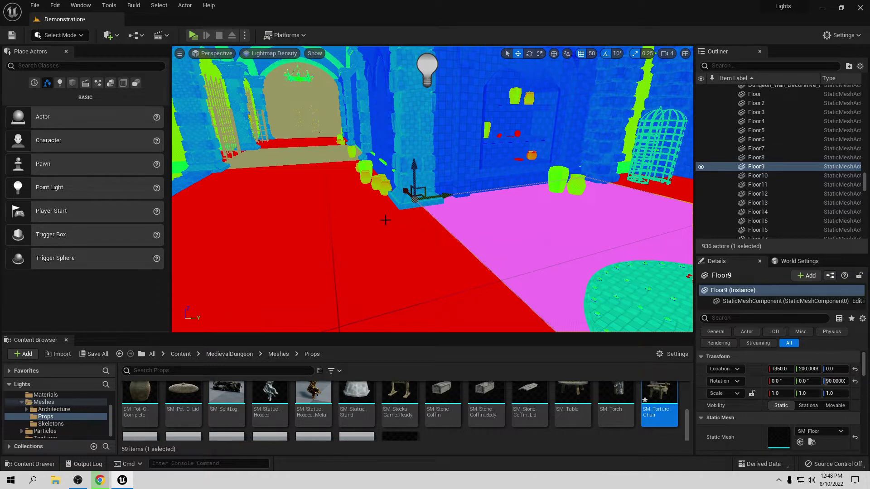
{"action": "right_click_drag", "start_coordinate": [358, 233], "coordinate": [363, 221]}
{"action": "left_click", "coordinate": [315, 241]}
{"action": "right_click_drag", "start_coordinate": [496, 227], "coordinate": [422, 211]}
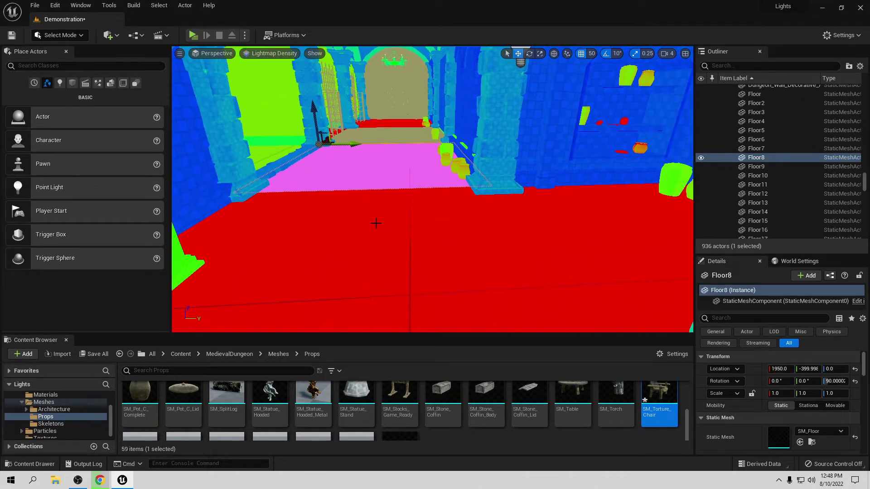
{"action": "left_click", "coordinate": [357, 240]}
{"action": "scroll", "coordinate": [376, 256], "scroll_direction": "down", "scroll_amount": 3}
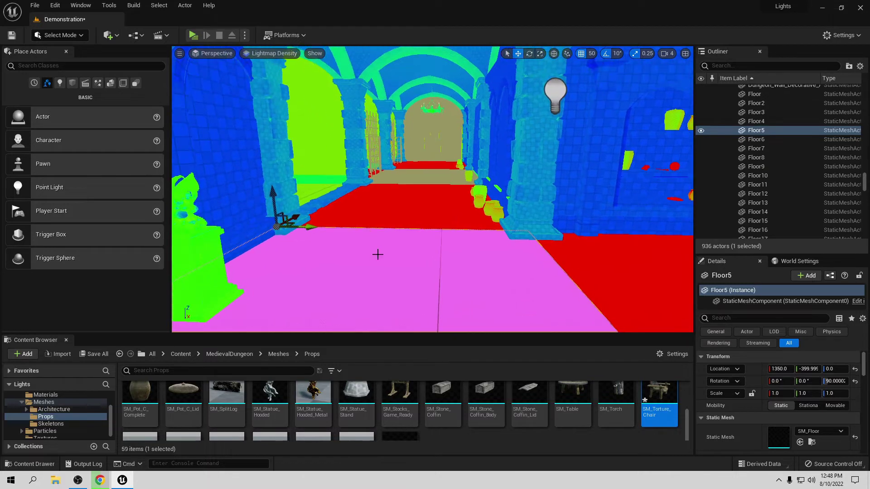
{"action": "left_click", "coordinate": [398, 223]}
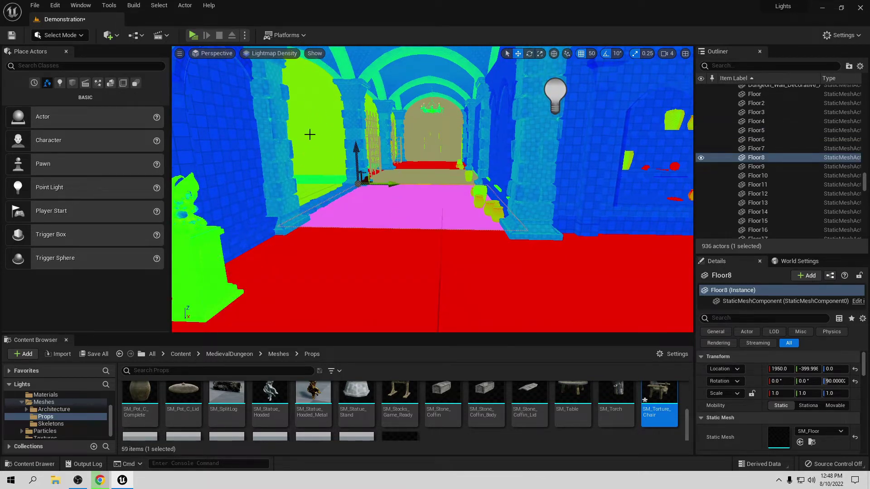
{"action": "left_click", "coordinate": [315, 145]}
{"action": "left_click", "coordinate": [420, 139]}
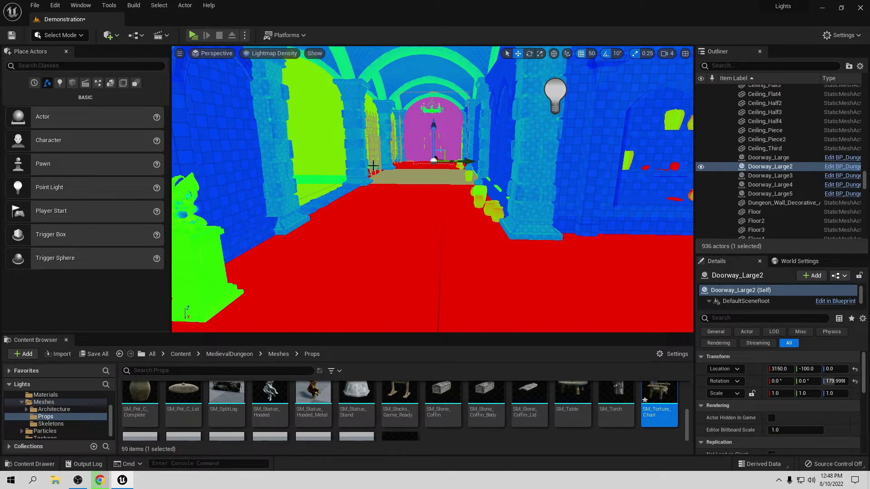
{"action": "right_click_drag", "start_coordinate": [422, 196], "coordinate": [478, 197]}
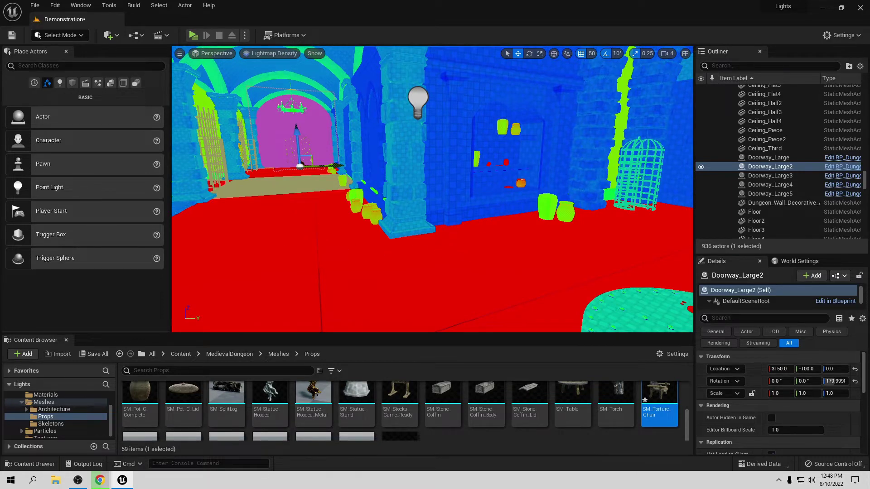
Select the foreground floor piece and the decorative alcove wall to compare their lightmap density
{"action": "left_click", "coordinate": [380, 267]}
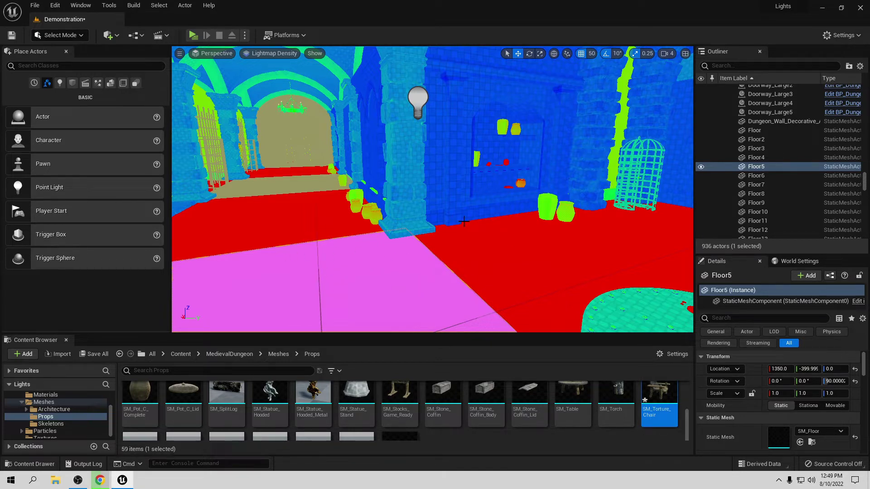
{"action": "right_click_drag", "start_coordinate": [279, 213], "coordinate": [393, 204]}
{"action": "right_click_drag", "start_coordinate": [368, 269], "coordinate": [348, 182]}
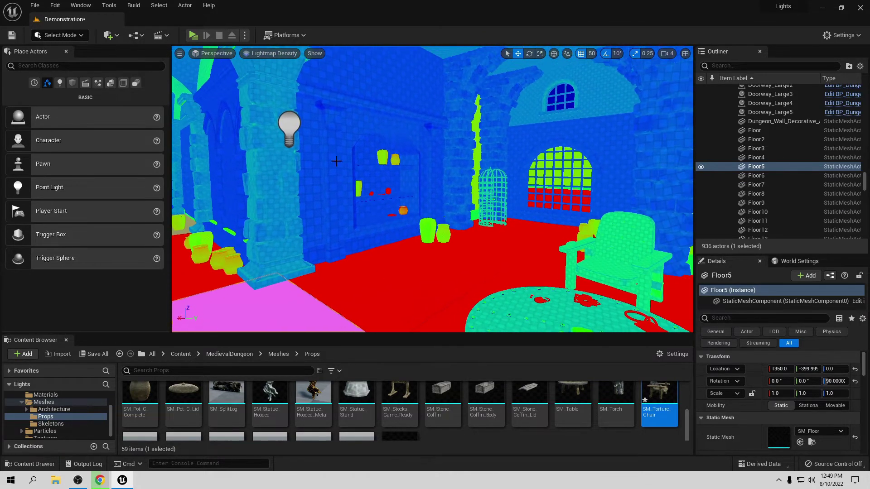
{"action": "left_click", "coordinate": [333, 206]}
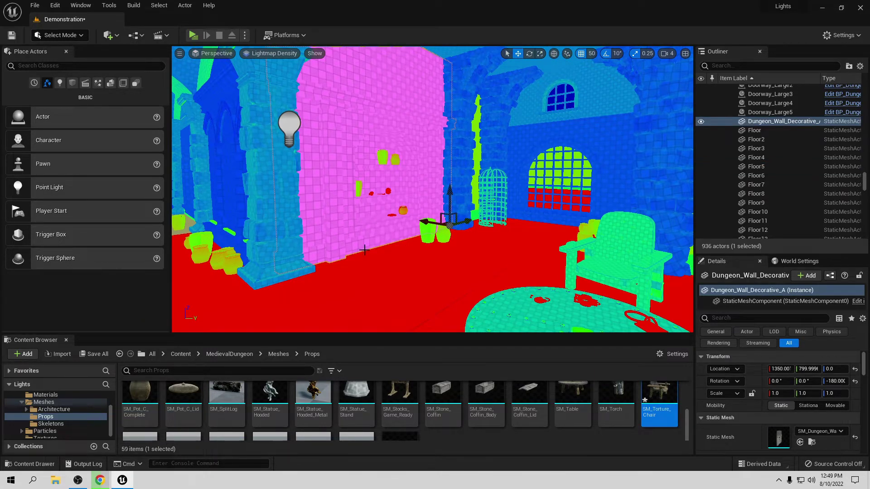
{"action": "right_click_drag", "start_coordinate": [363, 251], "coordinate": [390, 194]}
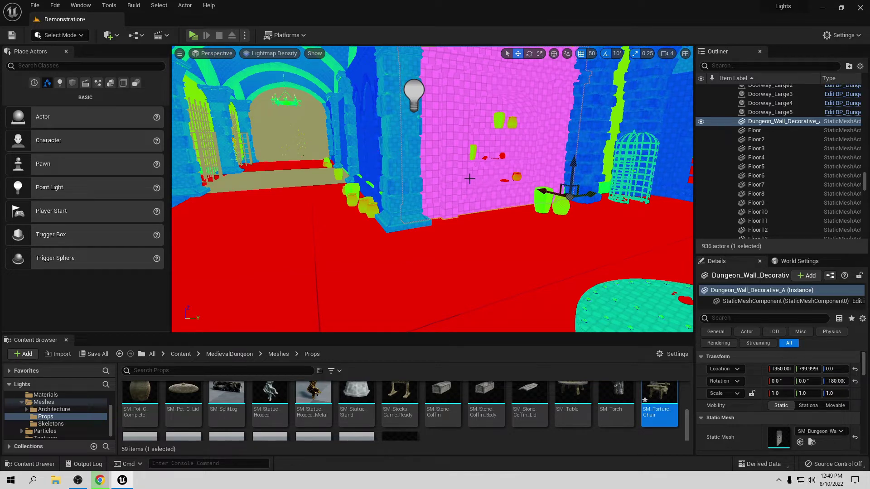
Select the corridor's end doorway, and inspect the alcove shelves up close with the skull on the middle shelf selected
{"action": "right_click_drag", "start_coordinate": [450, 182], "coordinate": [433, 165]}
{"action": "left_click", "coordinate": [361, 156]}
{"action": "right_click_drag", "start_coordinate": [385, 186], "coordinate": [371, 211]}
{"action": "key", "text": "w"}
{"action": "key", "text": "w"}
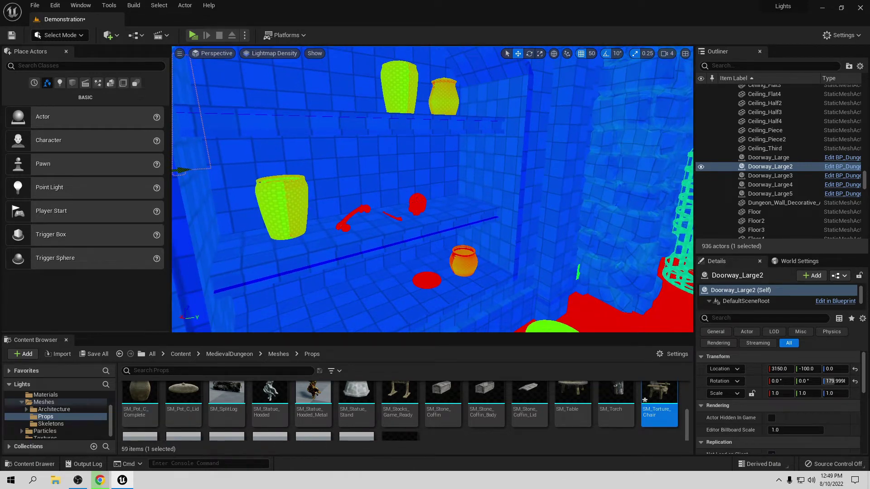
{"action": "left_click", "coordinate": [417, 203]}
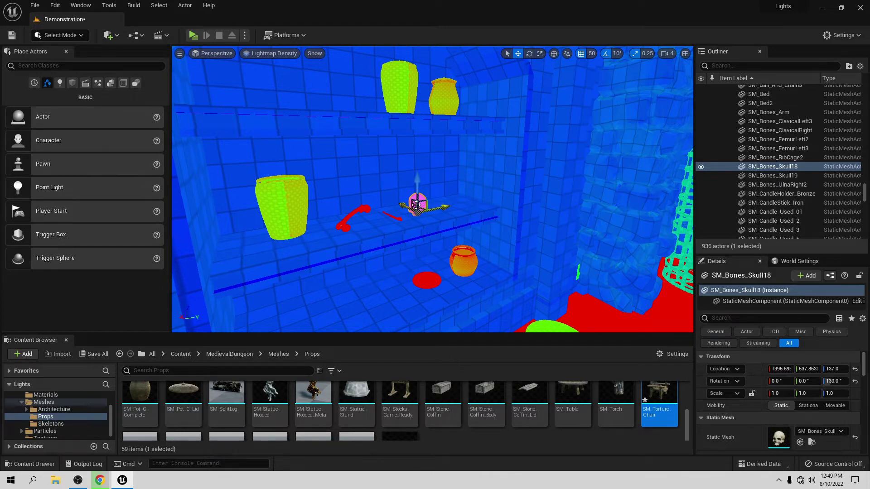
Compare the lightmap density of the bones and skull on the middle shelf, ending with the skull selected
{"action": "left_click", "coordinate": [393, 216]}
{"action": "key", "text": "ctrl+z"}
{"action": "left_click", "coordinate": [380, 216]}
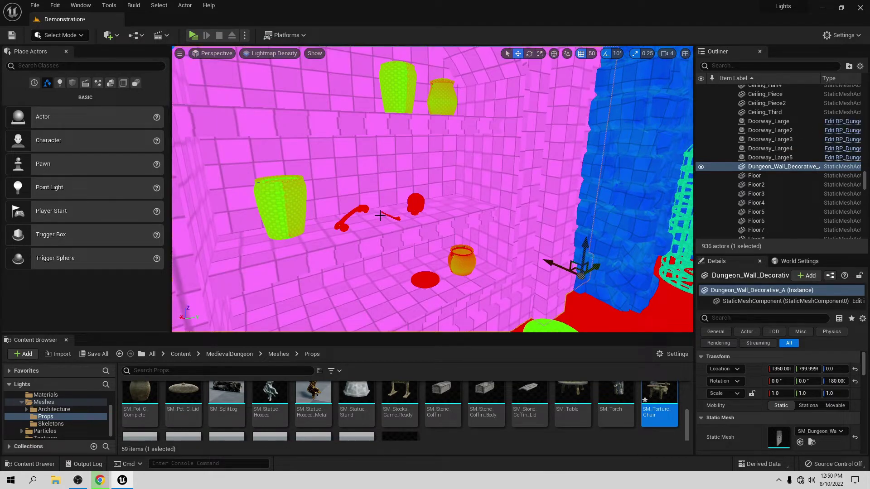
{"action": "left_click", "coordinate": [356, 211]}
{"action": "left_click", "coordinate": [397, 217]}
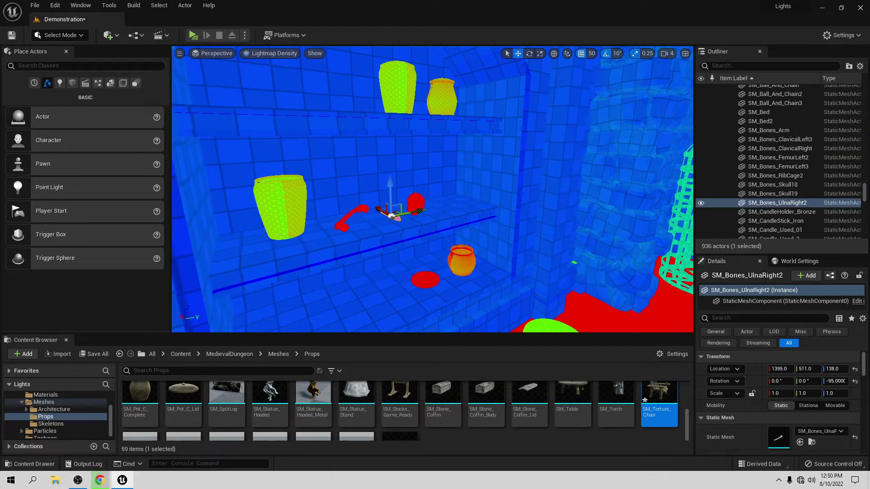
{"action": "left_click", "coordinate": [418, 205]}
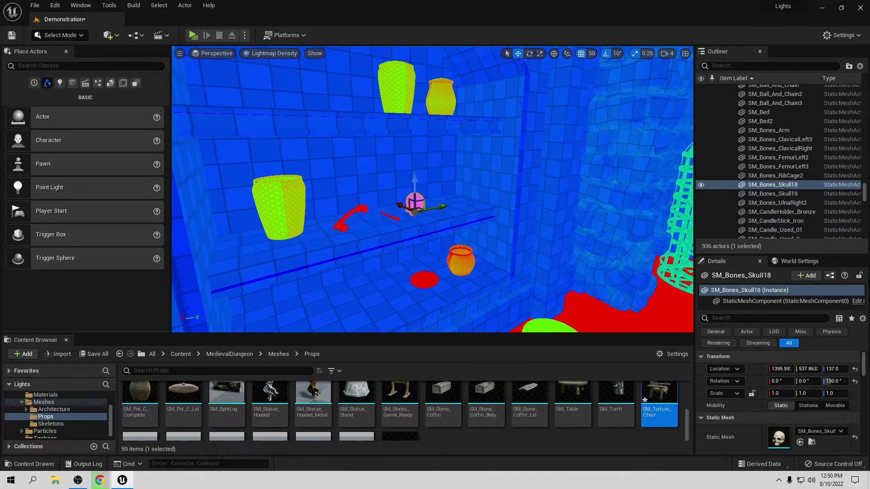
{"action": "left_click", "coordinate": [363, 212]}
{"action": "left_click", "coordinate": [412, 205]}
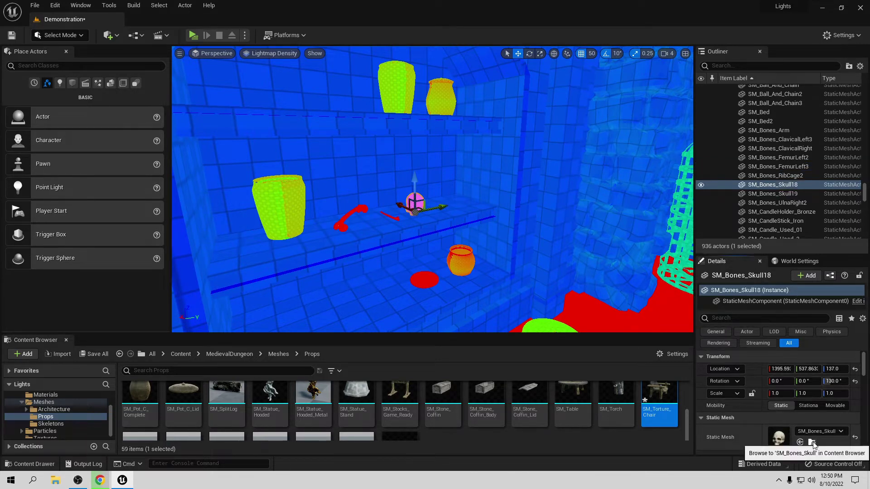
Open the selected skull's SM_Bones_Skull mesh, dock its editor beside the level, and filter its details by "light"
{"action": "left_click", "coordinate": [800, 442]}
{"action": "double_click", "coordinate": [617, 429]}
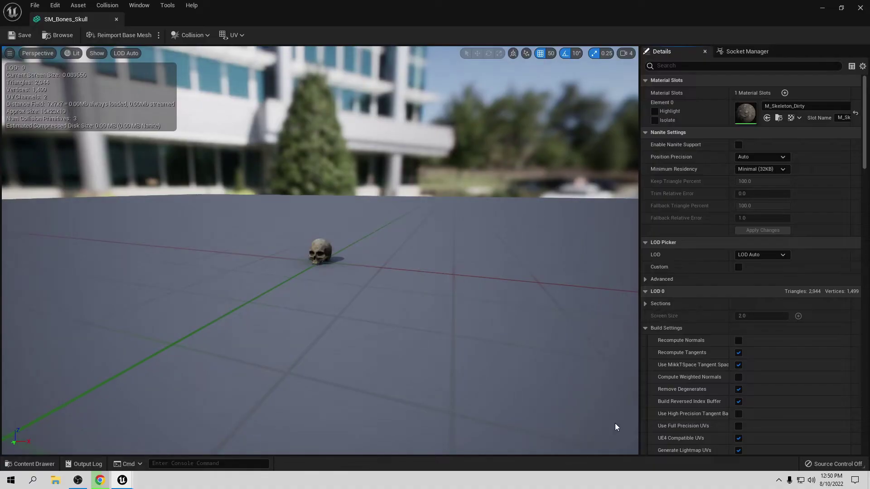
{"action": "left_click_drag", "start_coordinate": [58, 18], "coordinate": [179, 25]}
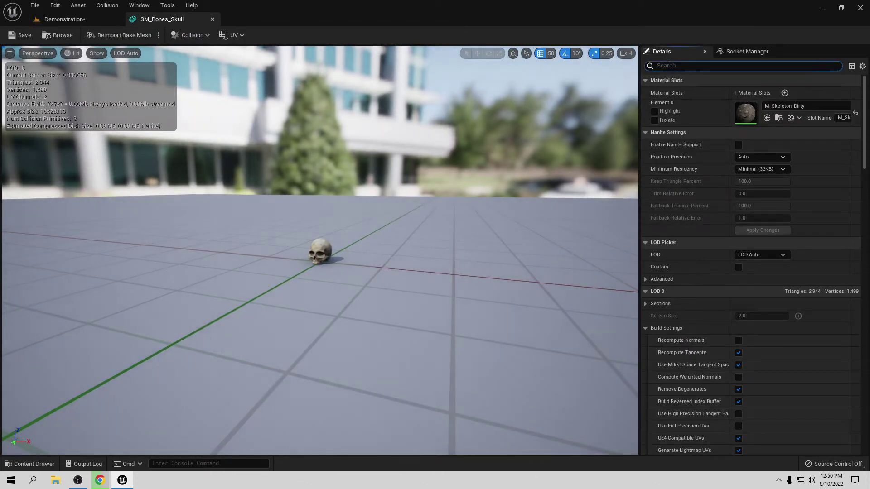
{"action": "type", "text": "light"}
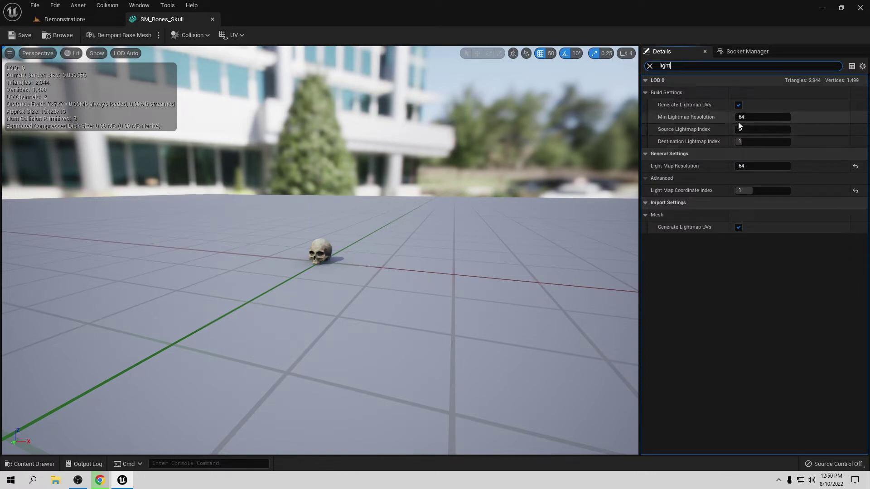
Set the skull mesh's Min Lightmap Resolution to 32, save it, and close its editor with the level of detail changes applied
{"action": "left_click", "coordinate": [751, 118]}
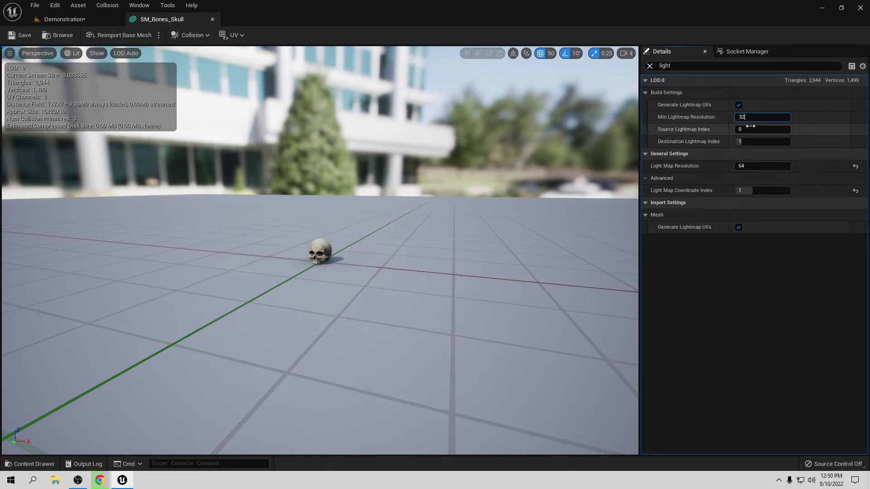
{"action": "left_click", "coordinate": [796, 119]}
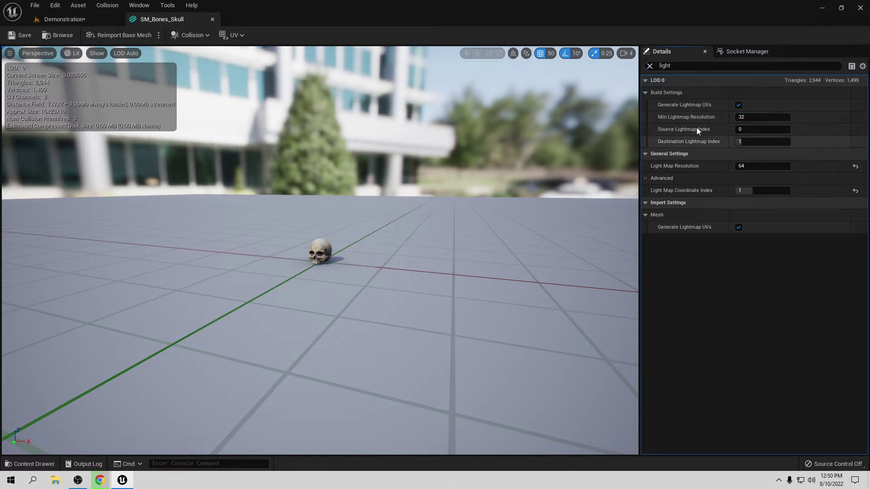
{"action": "left_click", "coordinate": [21, 36]}
{"action": "left_click", "coordinate": [212, 19]}
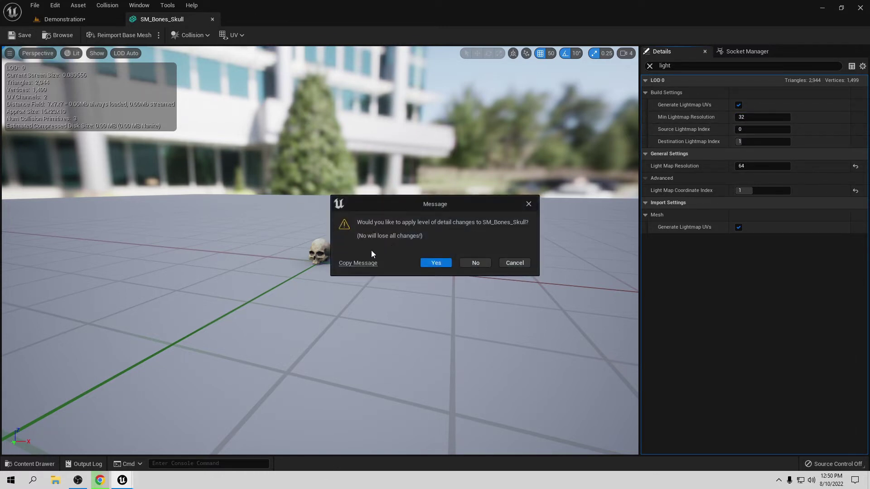
{"action": "left_click", "coordinate": [434, 263]}
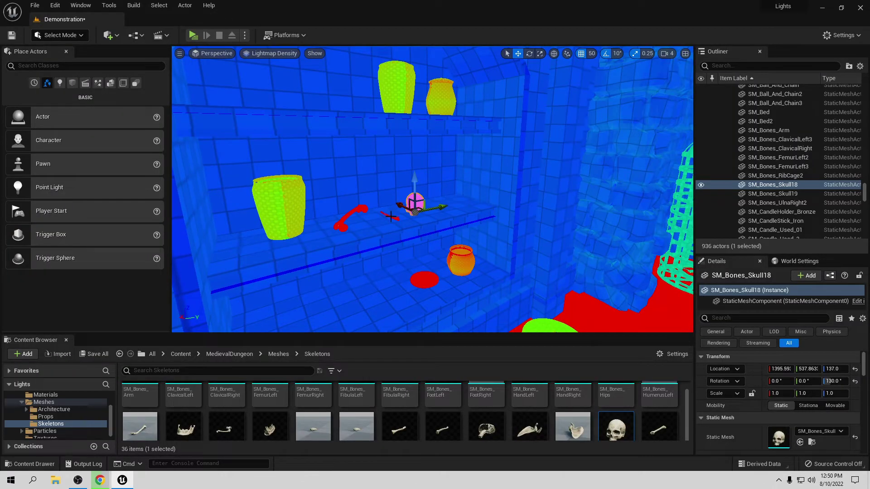
Restore the selection of the shelf skull, reopen its SM_Bones_Skull mesh, and filter the details by "light"
{"action": "left_click", "coordinate": [351, 227]}
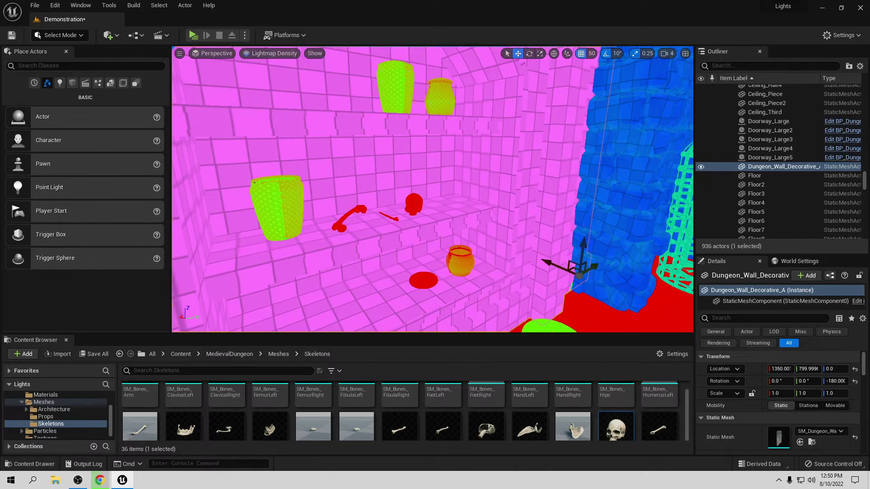
{"action": "key", "text": "ctrl+z"}
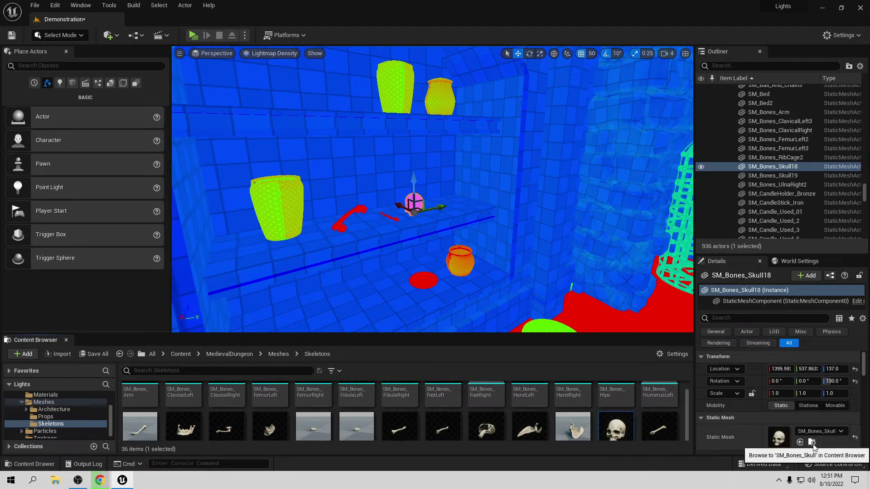
{"action": "double_click", "coordinate": [617, 429]}
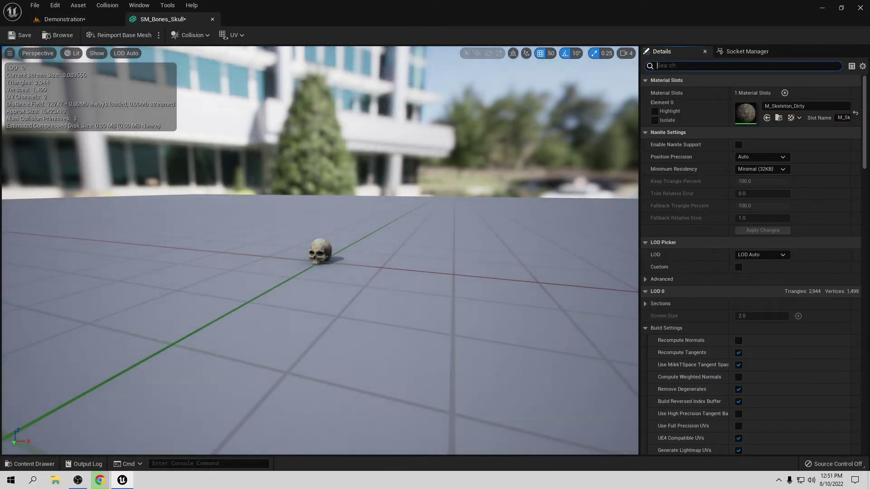
{"action": "left_click", "coordinate": [663, 65]}
{"action": "type", "text": "light"}
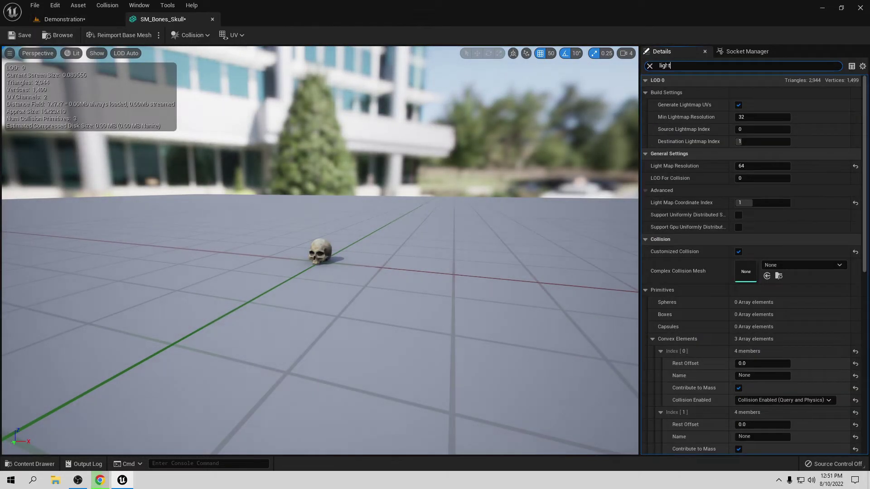
Set the skull mesh's Min Lightmap Resolution to 4, save it, and close its editor with the changes applied
{"action": "left_click", "coordinate": [748, 117]}
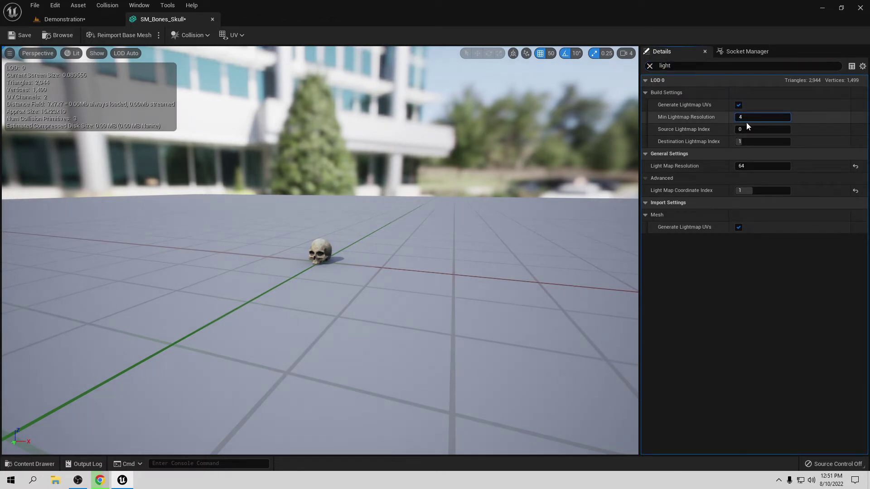
{"action": "left_click", "coordinate": [806, 115]}
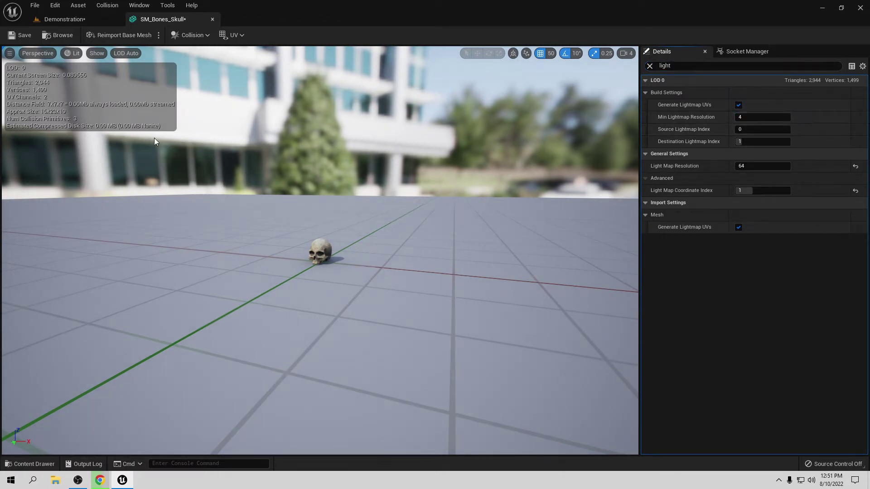
{"action": "left_click", "coordinate": [10, 39]}
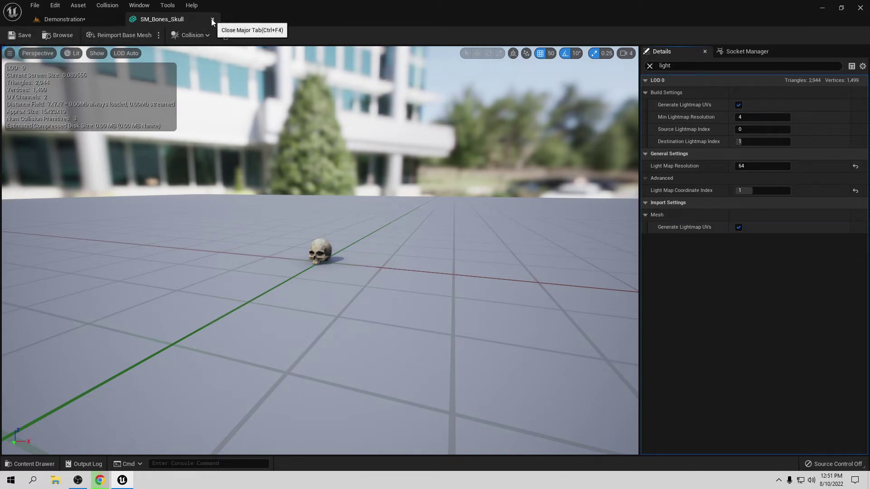
{"action": "left_click", "coordinate": [434, 263]}
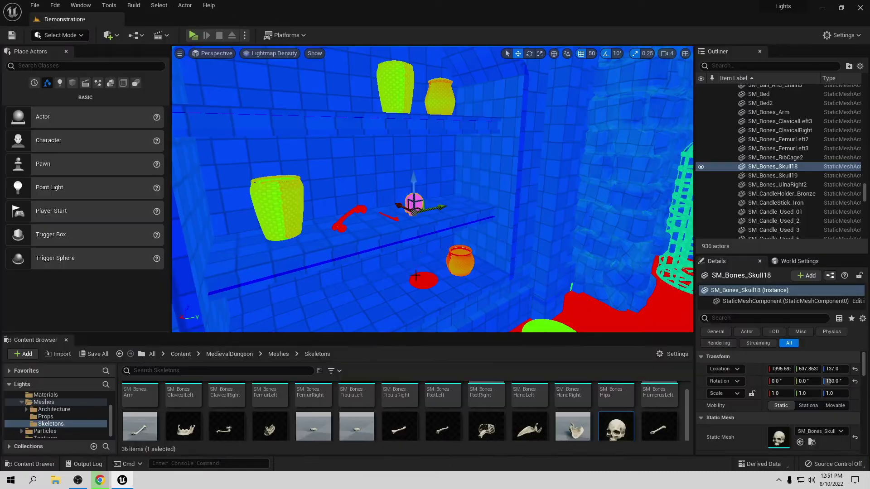
Select the small ulna bone beside the skull and inspect the lightmap density of the shelf items up close
{"action": "left_click", "coordinate": [387, 217]}
{"action": "mouse_move", "coordinate": [408, 222]}
{"action": "right_mouse_down"}
{"action": "mouse_move", "coordinate": [424, 226]}
{"action": "mouse_move", "coordinate": [398, 228]}
{"action": "mouse_move", "coordinate": [412, 217]}
{"action": "mouse_move", "coordinate": [376, 216]}
{"action": "mouse_move", "coordinate": [410, 215]}
{"action": "right_mouse_up"}
{"action": "key", "text": "w"}
{"action": "key", "text": "a"}
{"action": "key", "text": "s"}
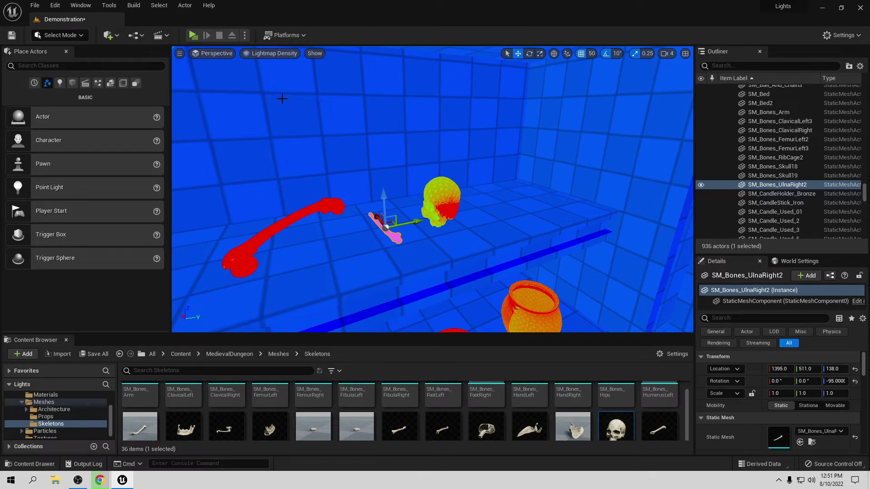
Switch the viewport to Lit and place a point light in front of the shelves at about 1300, 550, 150
{"action": "left_click", "coordinate": [282, 56]}
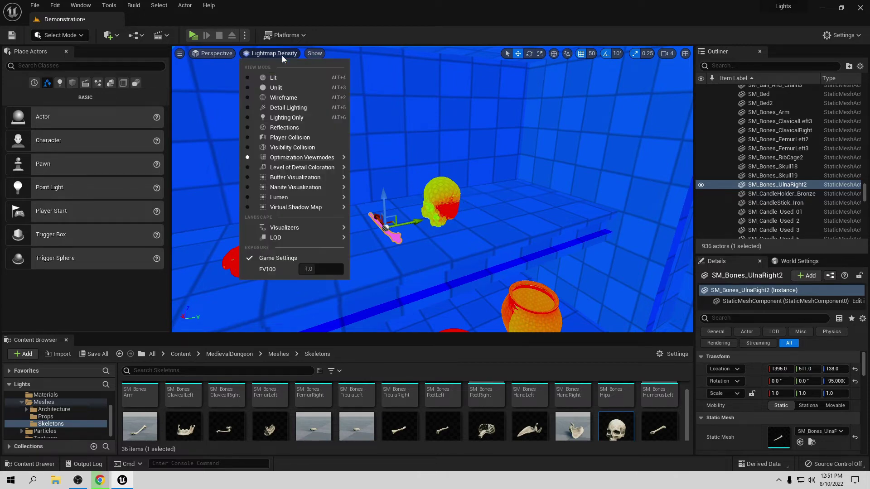
{"action": "left_click", "coordinate": [273, 77]}
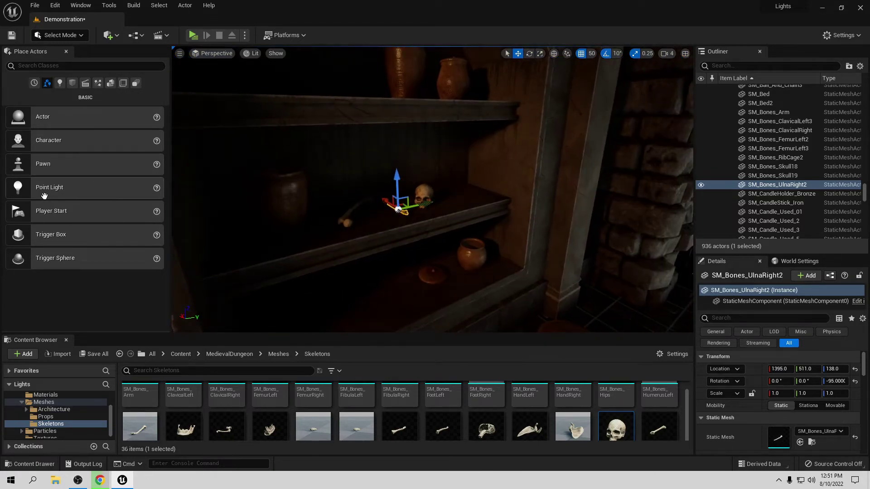
{"action": "left_click_drag", "start_coordinate": [116, 194], "coordinate": [475, 214]}
{"action": "mouse_move", "coordinate": [475, 214]}
{"action": "right_mouse_down"}
{"action": "mouse_move", "coordinate": [478, 199]}
{"action": "mouse_move", "coordinate": [453, 204]}
{"action": "mouse_move", "coordinate": [456, 213]}
{"action": "mouse_move", "coordinate": [446, 204]}
{"action": "mouse_move", "coordinate": [458, 218]}
{"action": "mouse_move", "coordinate": [498, 210]}
{"action": "mouse_move", "coordinate": [487, 208]}
{"action": "right_mouse_up"}
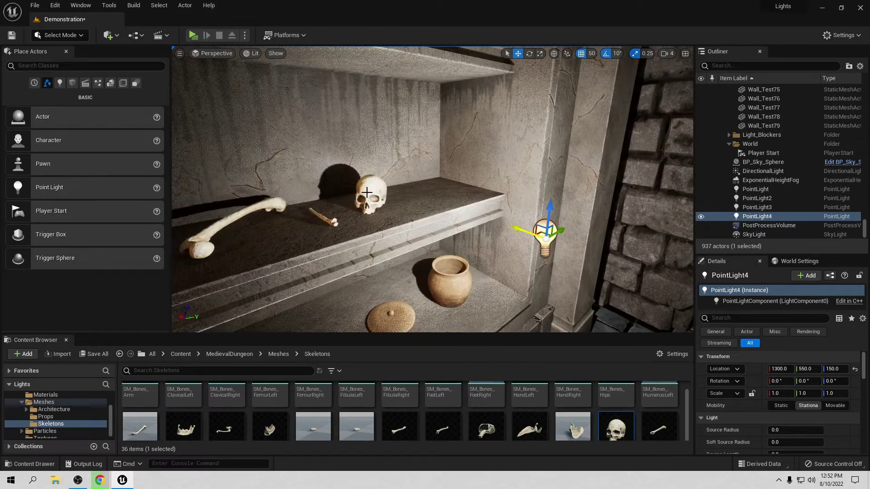
Select the lit skull on the shelf, open its SM_Bones_Skull mesh, and return to the Demonstration level
{"action": "left_click", "coordinate": [365, 191]}
{"action": "left_click", "coordinate": [800, 442]}
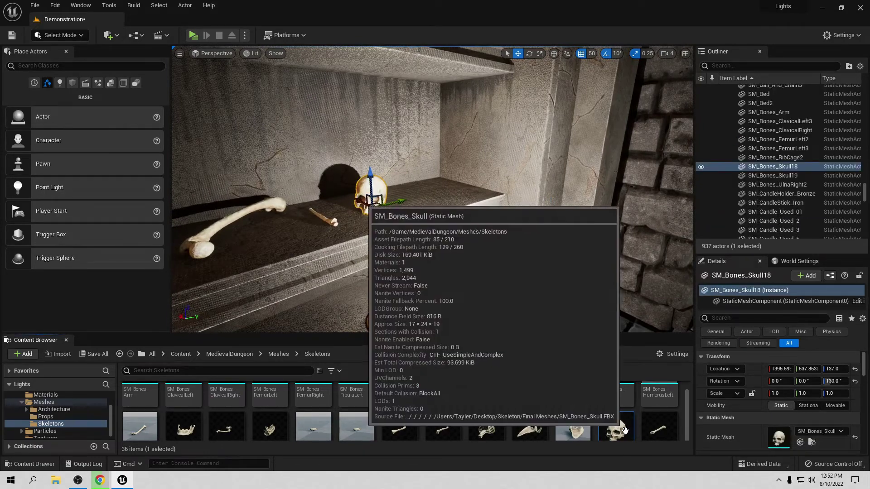
{"action": "double_click", "coordinate": [633, 422]}
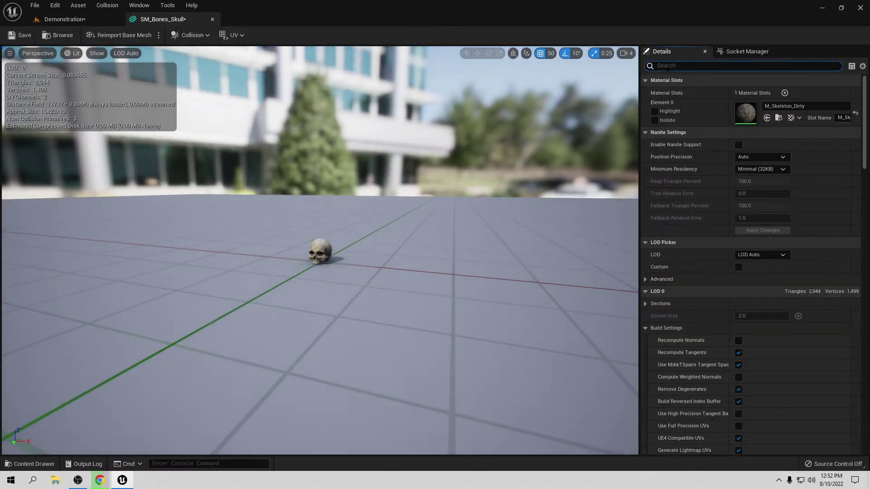
{"action": "left_click", "coordinate": [97, 19]}
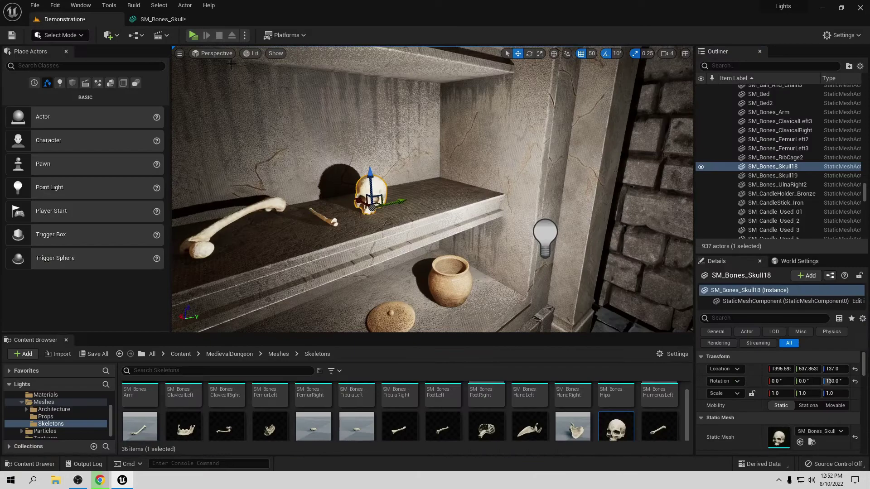
Switch the viewport to Lightmap Density and select the decorative wall holding the shelves
{"action": "left_click", "coordinate": [252, 53]}
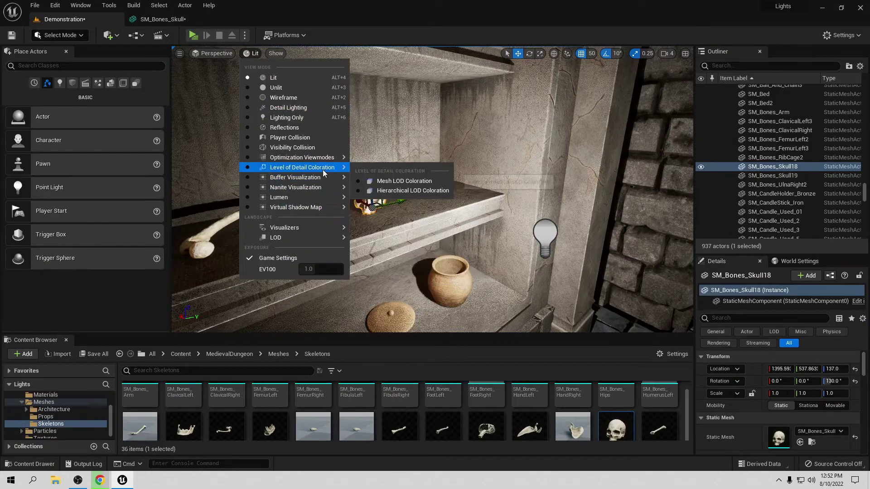
{"action": "mouse_move", "coordinate": [324, 176]}
{"action": "mouse_move", "coordinate": [322, 157]}
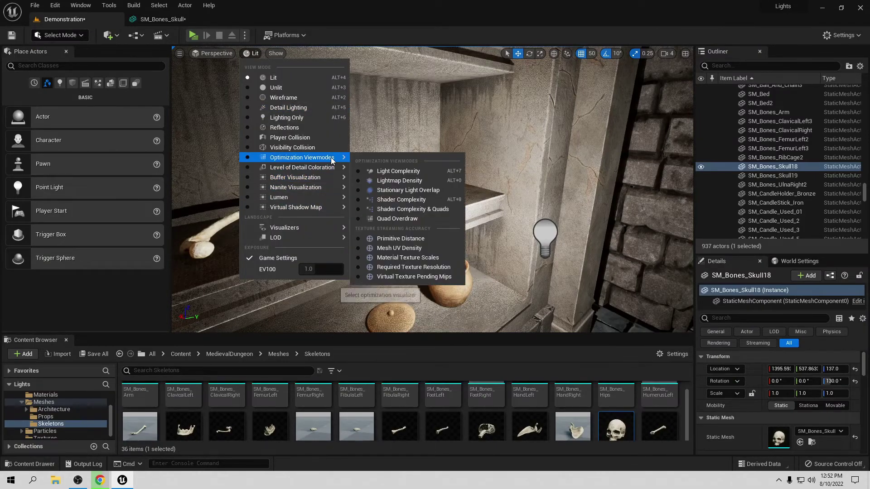
{"action": "left_click", "coordinate": [396, 180]}
{"action": "left_click", "coordinate": [406, 201]}
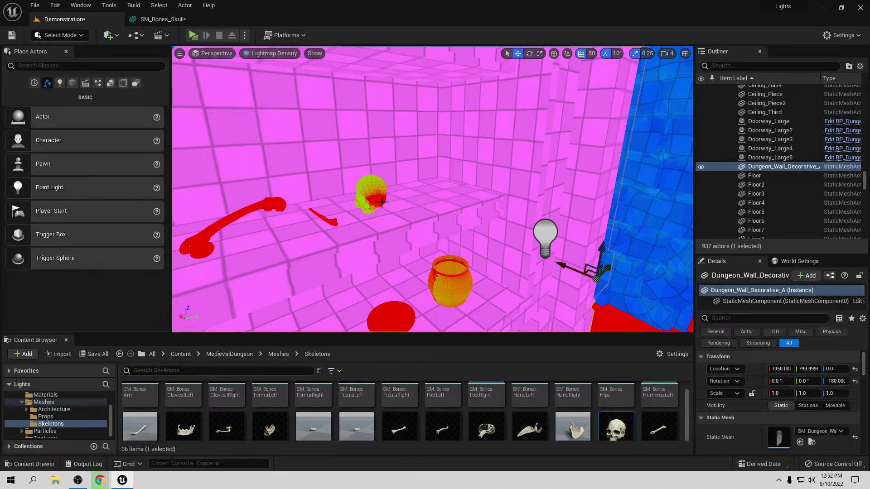
Select and frame the torture chair to inspect its lightmap density, and return the viewport to Lit
{"action": "key", "text": "s"}
{"action": "right_click_drag", "start_coordinate": [408, 206], "coordinate": [489, 199]}
{"action": "key", "text": "s"}
{"action": "key", "text": "w"}
{"action": "mouse_move", "coordinate": [421, 207]}
{"action": "right_mouse_down"}
{"action": "mouse_move", "coordinate": [421, 198]}
{"action": "mouse_move", "coordinate": [437, 220]}
{"action": "mouse_move", "coordinate": [421, 208]}
{"action": "right_mouse_up"}
{"action": "key", "text": "s"}
{"action": "left_click", "coordinate": [422, 208]}
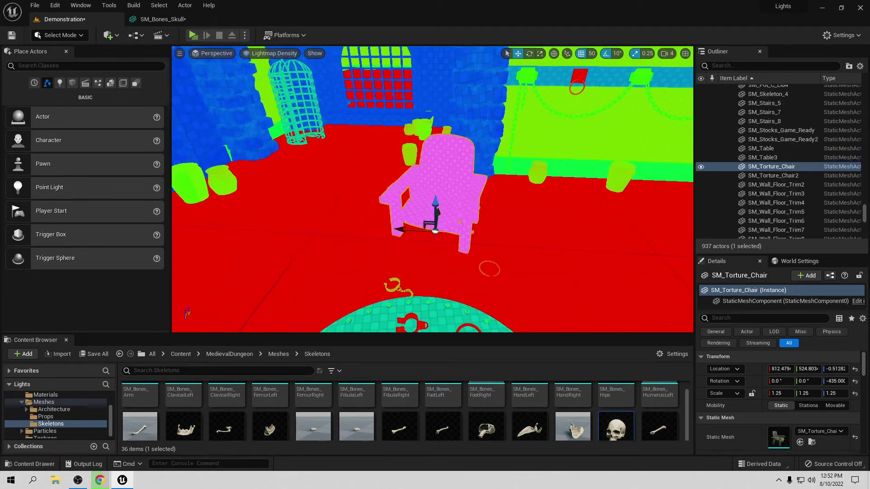
{"action": "key", "text": "f"}
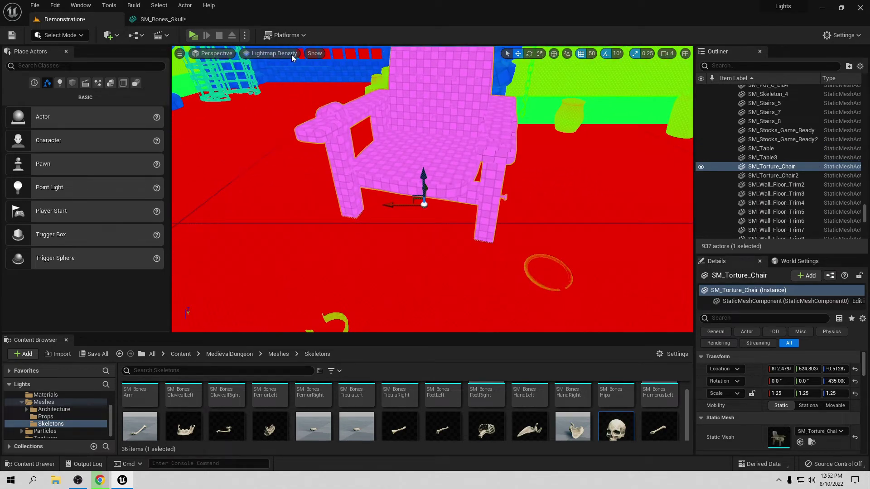
{"action": "left_click", "coordinate": [274, 54]}
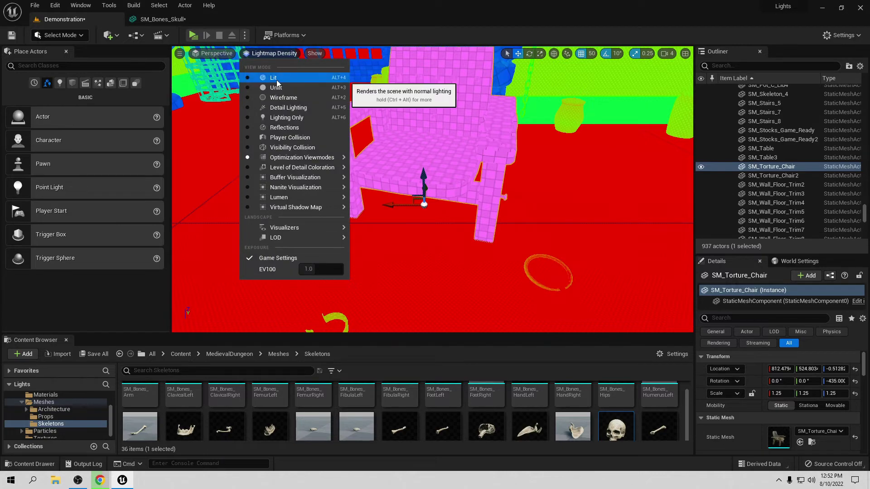
{"action": "left_click", "coordinate": [273, 78]}
Move the point light from the shelves to the torture chair at X 850, and select the chair
{"action": "right_click_drag", "start_coordinate": [423, 191], "coordinate": [312, 201]}
{"action": "right_click_drag", "start_coordinate": [358, 122], "coordinate": [286, 122]}
{"action": "left_click", "coordinate": [368, 136]}
{"action": "right_click_drag", "start_coordinate": [368, 136], "coordinate": [399, 147]}
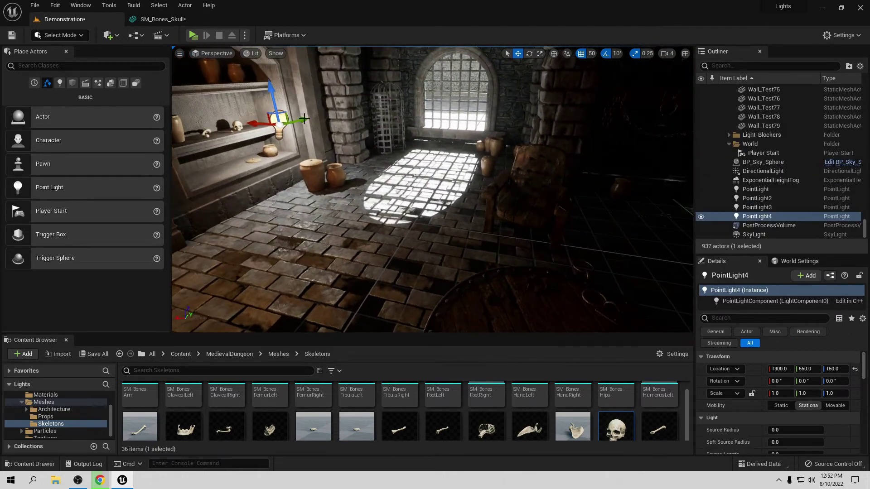
{"action": "left_click_drag", "start_coordinate": [260, 123], "coordinate": [473, 192]}
{"action": "right_click_drag", "start_coordinate": [473, 192], "coordinate": [455, 217]}
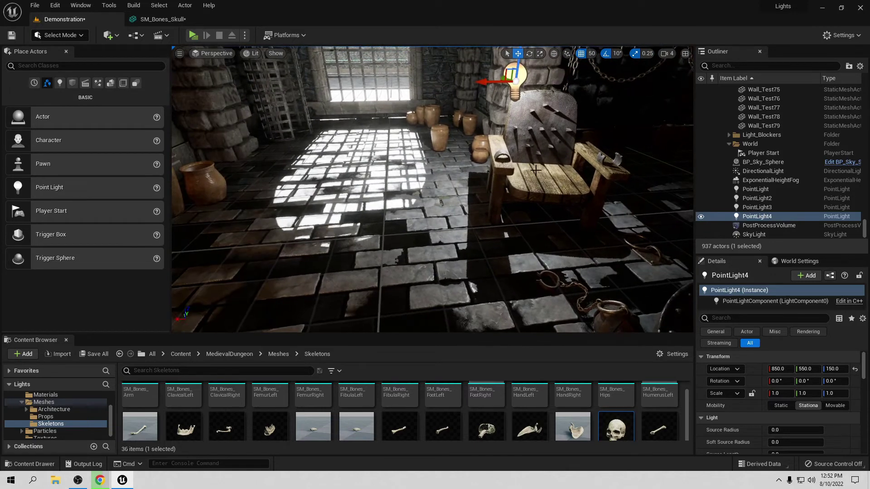
{"action": "left_click", "coordinate": [564, 189]}
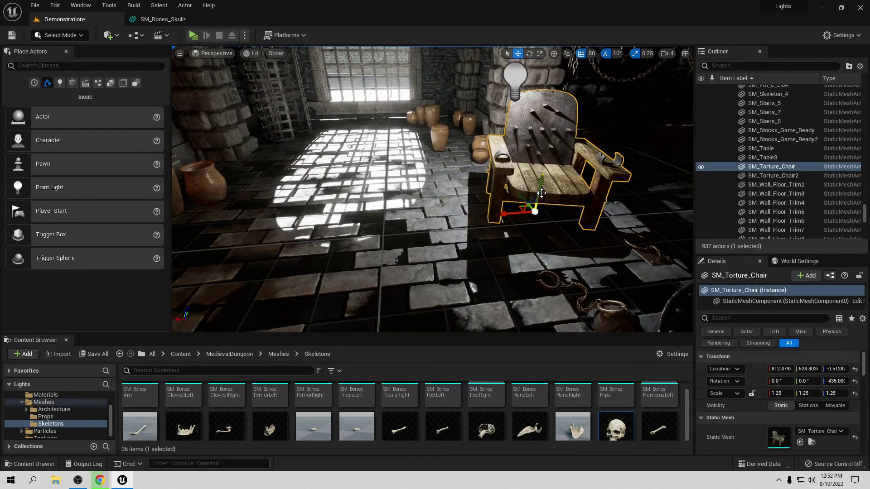
Open the selected chair's SM_Torture_Chair mesh, filter its details for lightmap settings, and set Min Lightmap Resolution to 16
{"action": "left_click", "coordinate": [811, 442]}
{"action": "scroll", "coordinate": [524, 415], "scroll_direction": "down", "scroll_amount": 3}
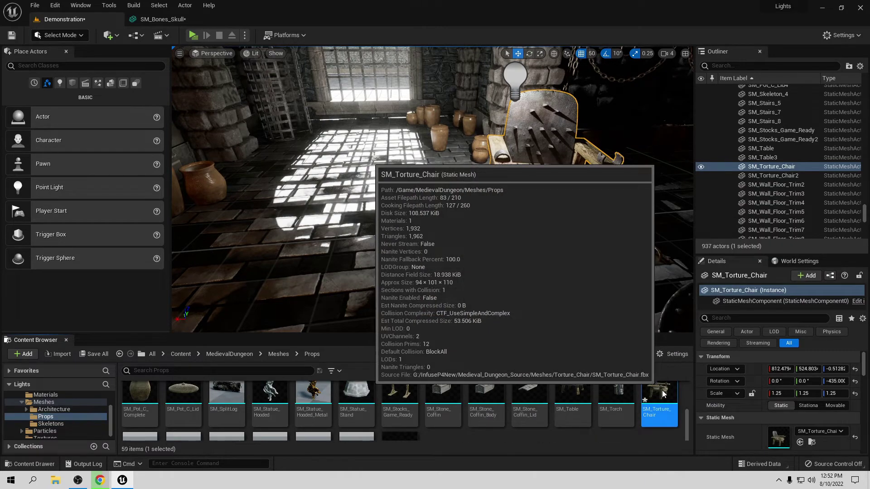
{"action": "double_click", "coordinate": [662, 390]}
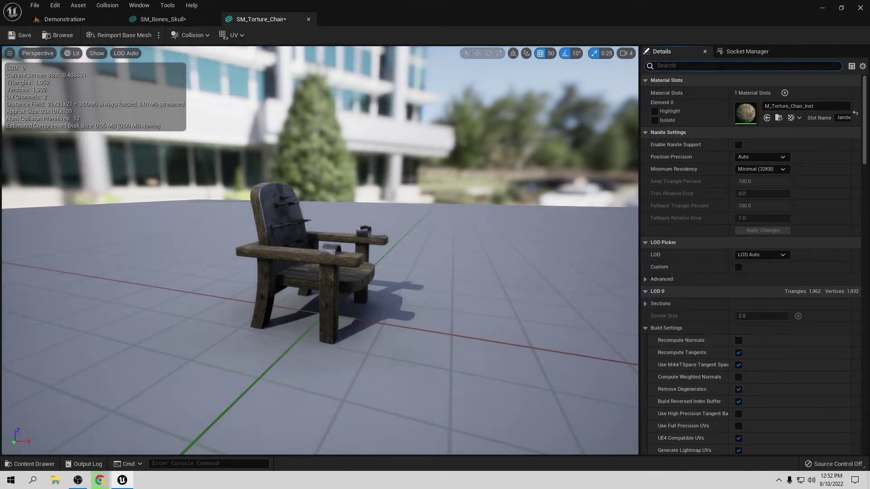
{"action": "type", "text": "ligh"}
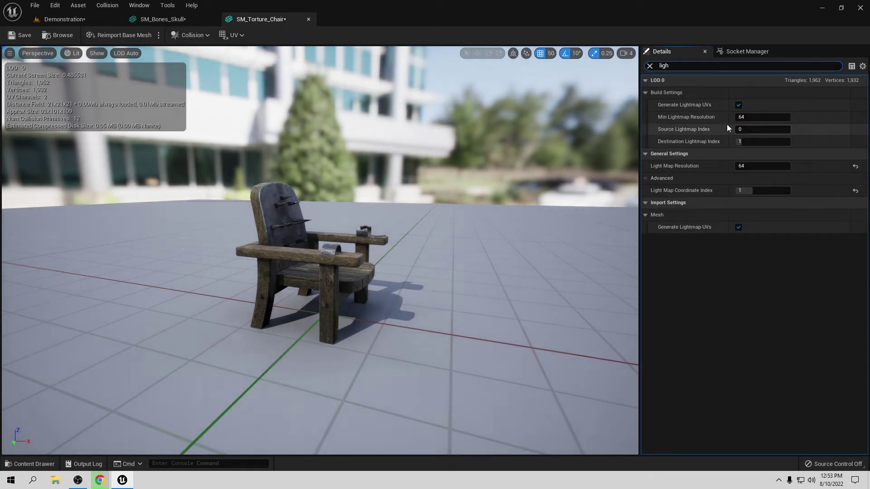
{"action": "left_click", "coordinate": [752, 117]}
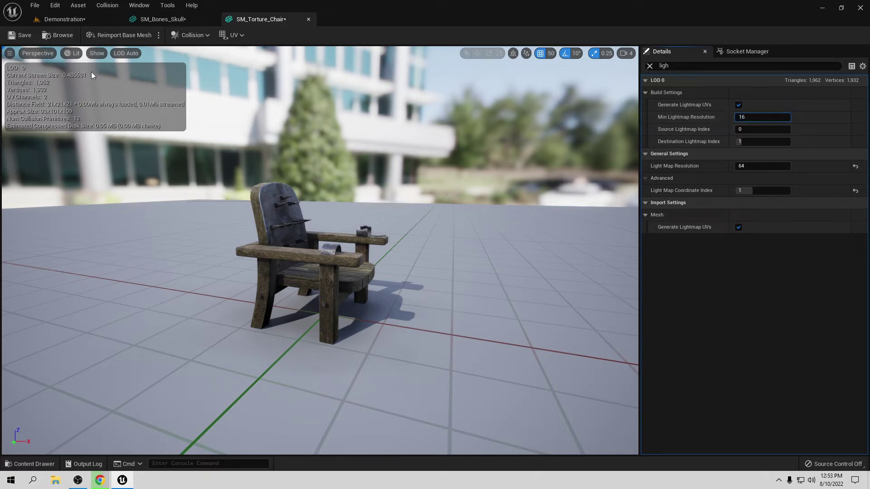
Close the SM_Torture_Chair and SM_Bones_Skull mesh editors and return to the Demonstration level
{"action": "left_click", "coordinate": [309, 19]}
{"action": "left_click", "coordinate": [438, 262]}
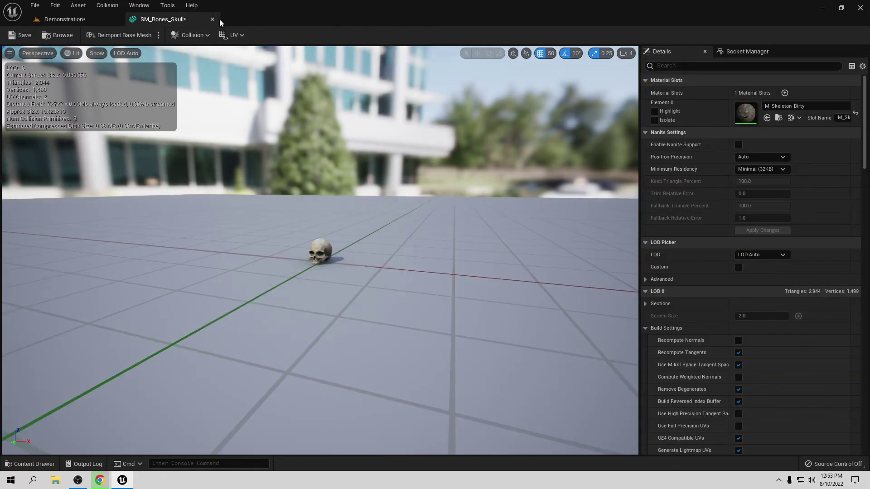
{"action": "left_click", "coordinate": [211, 17]}
Inspect the torture chair in Lightmap Density, select the foliage pots behind it, and return the viewport to Lit
{"action": "right_click_drag", "start_coordinate": [521, 267], "coordinate": [537, 258]}
{"action": "left_click", "coordinate": [252, 53]}
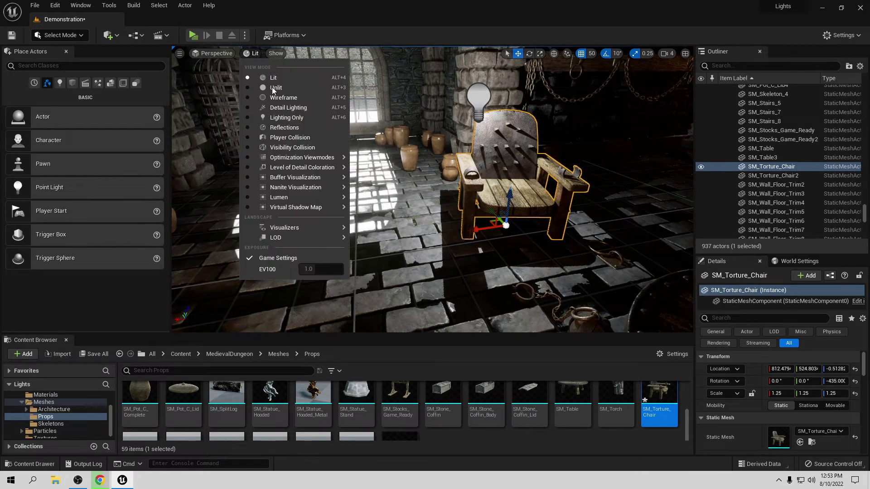
{"action": "mouse_move", "coordinate": [305, 158]}
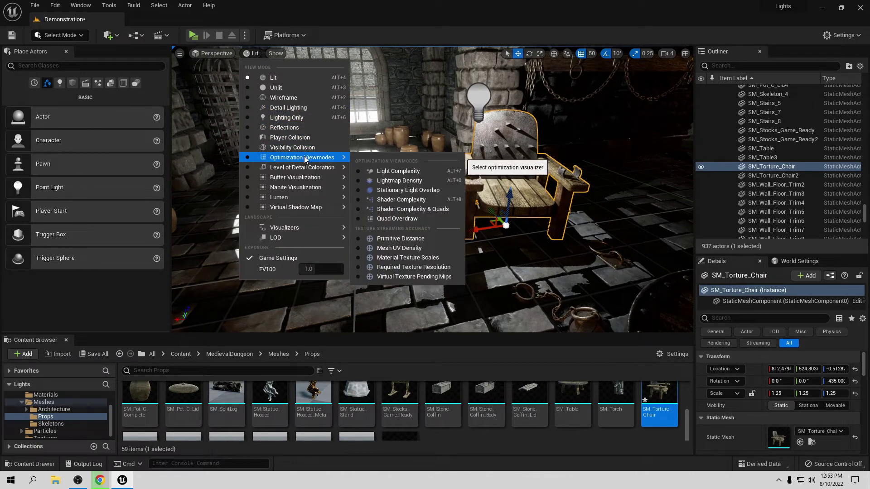
{"action": "left_click", "coordinate": [405, 181]}
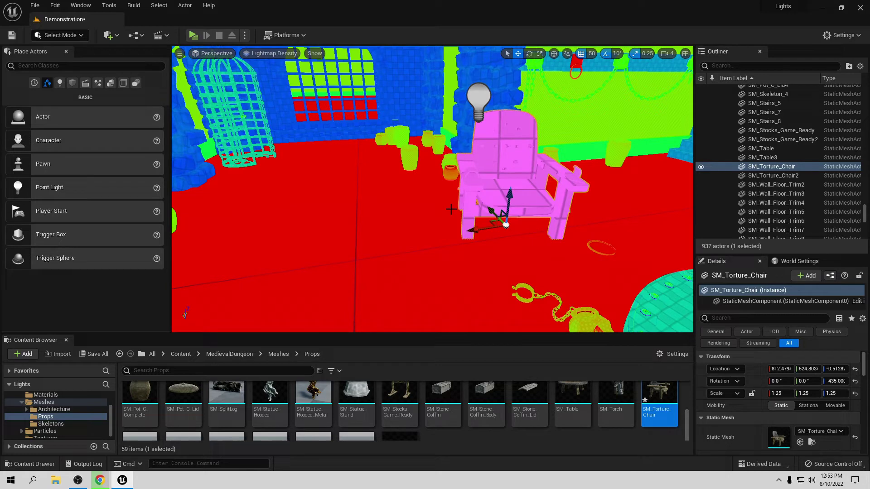
{"action": "left_click", "coordinate": [446, 155]}
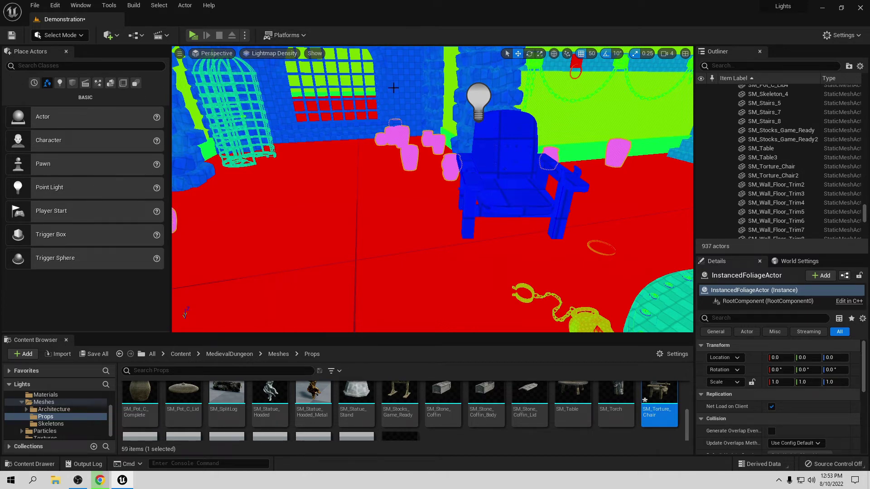
{"action": "left_click", "coordinate": [281, 60]}
{"action": "left_click", "coordinate": [265, 74]}
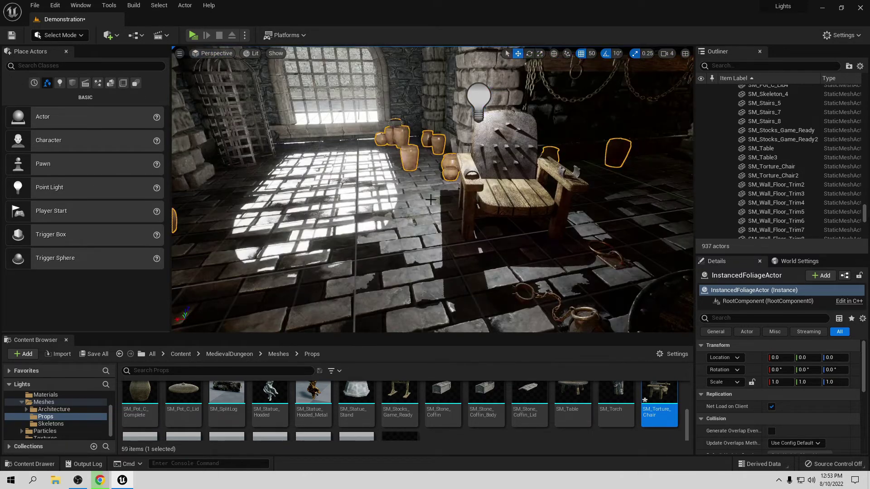